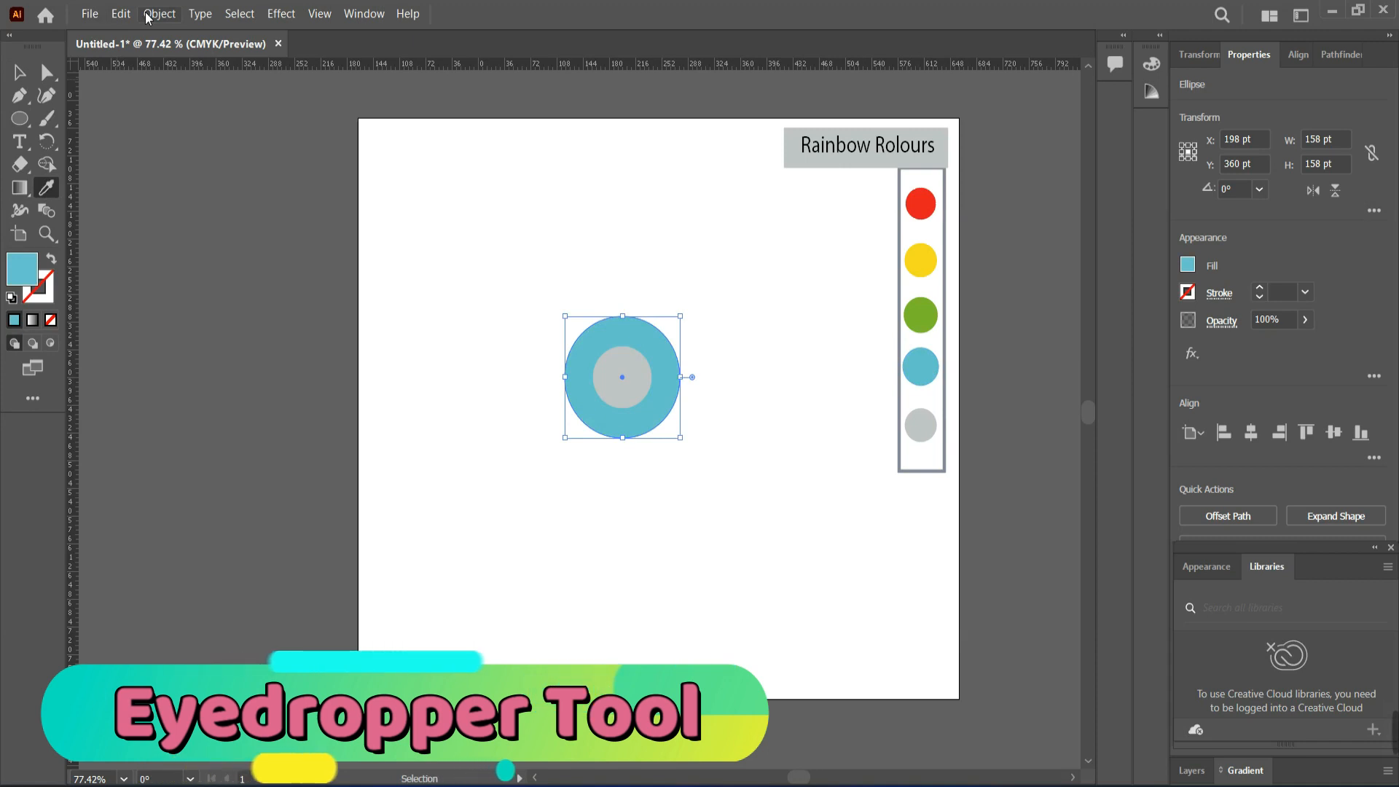
Offset the blue circle's path by 39 pt with miter joins and fill the new outer circle with the palette's green.
{"action": "left_click", "coordinate": [148, 16]}
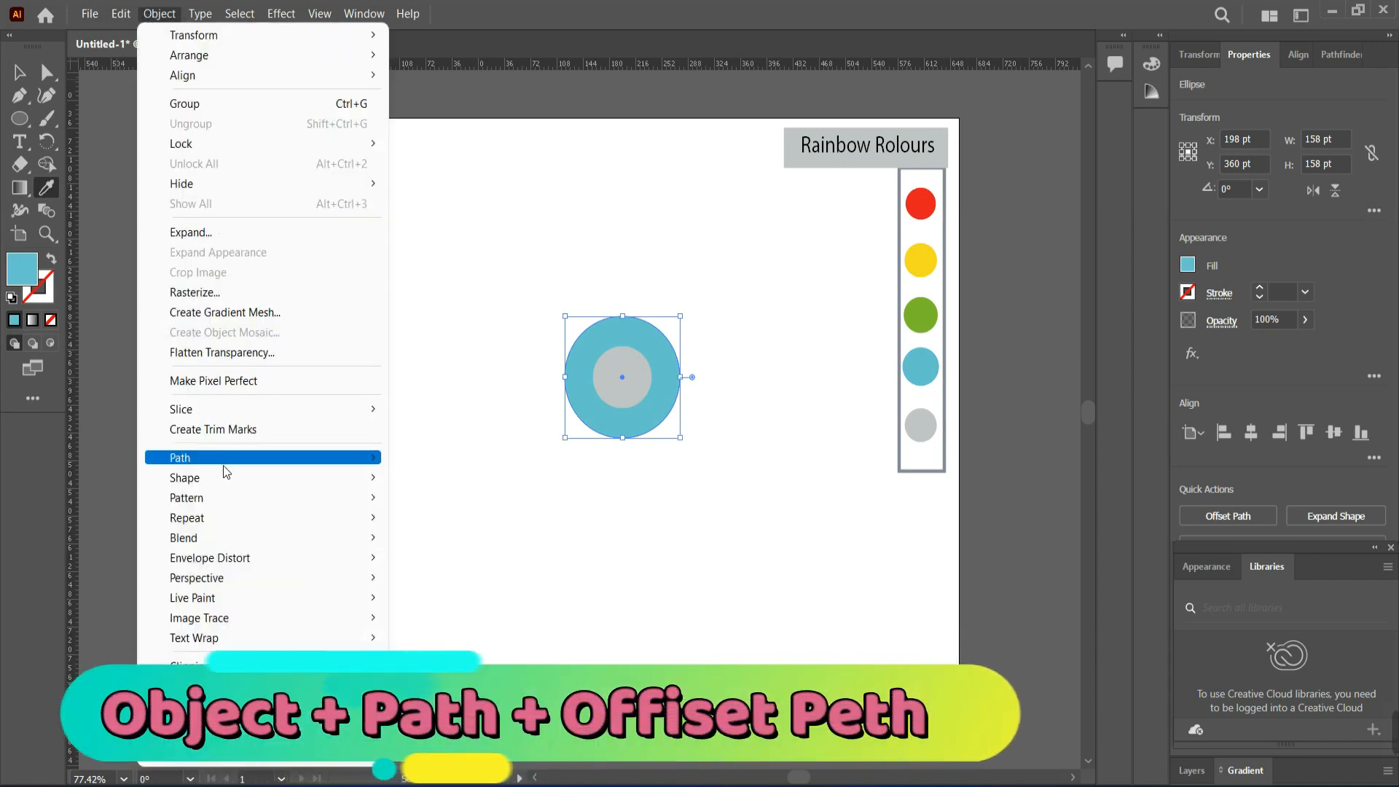
{"action": "mouse_move", "coordinate": [219, 459]}
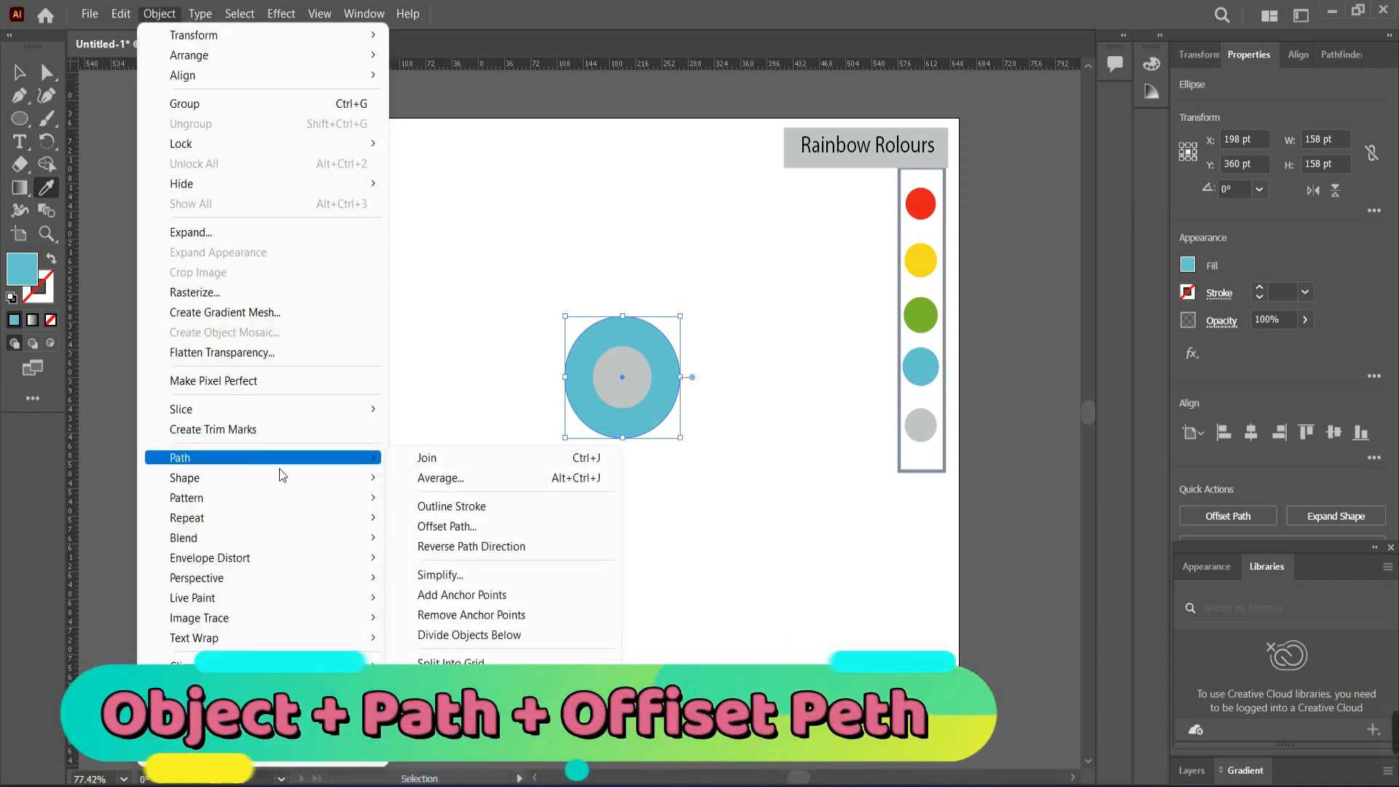
{"action": "left_click", "coordinate": [441, 526]}
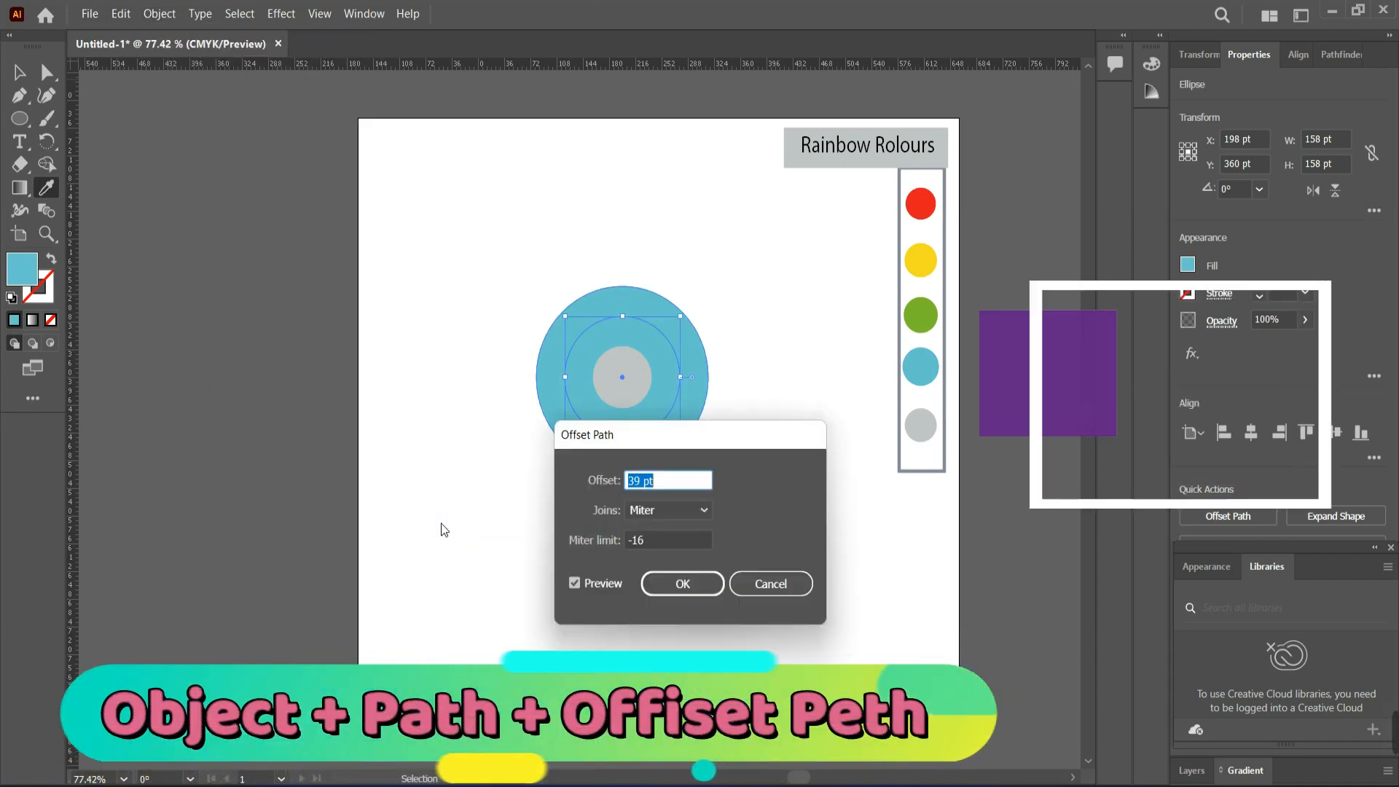
{"action": "left_click", "coordinate": [681, 587]}
{"action": "left_click", "coordinate": [920, 317]}
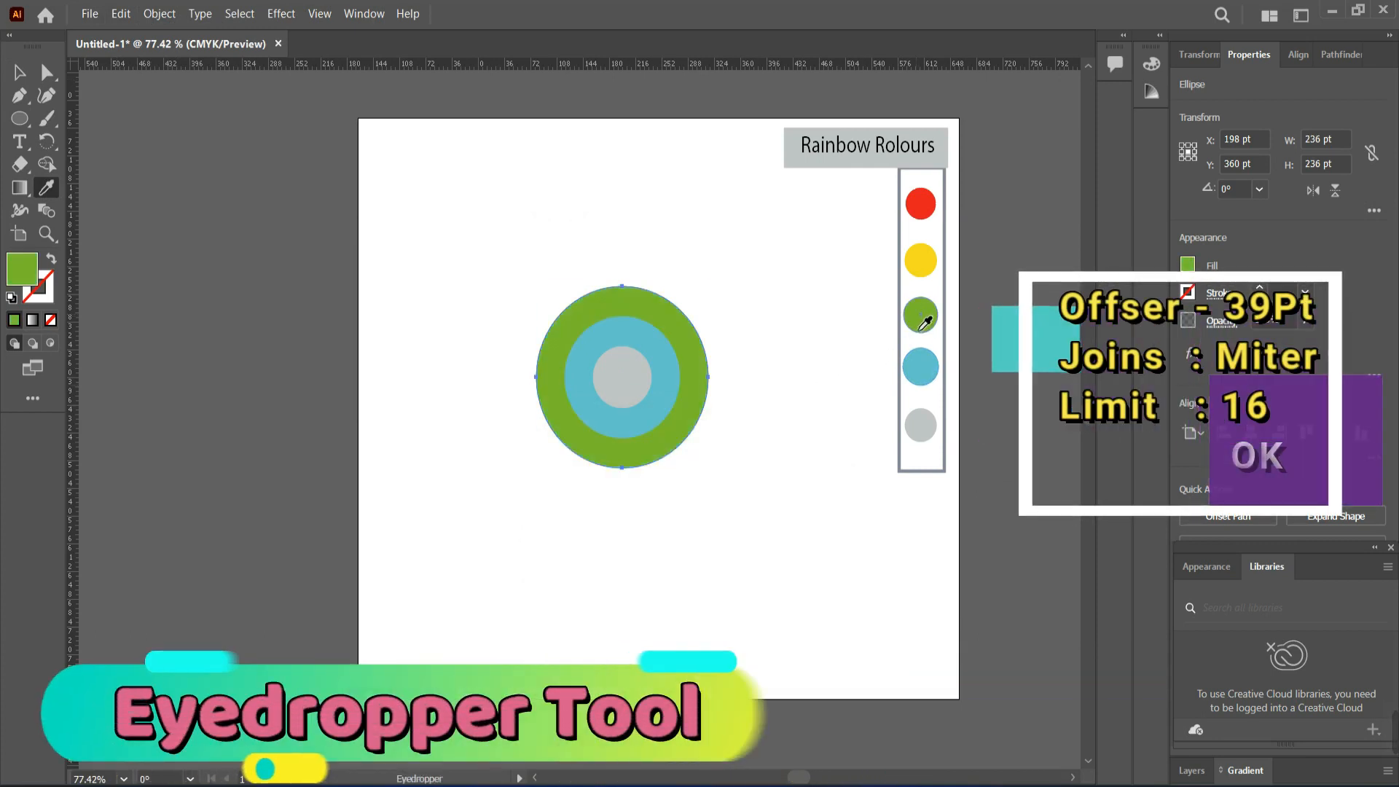
Offset the green circle's path by 39 pt and fill the resulting outer circle with the palette's yellow.
{"action": "left_click", "coordinate": [160, 14]}
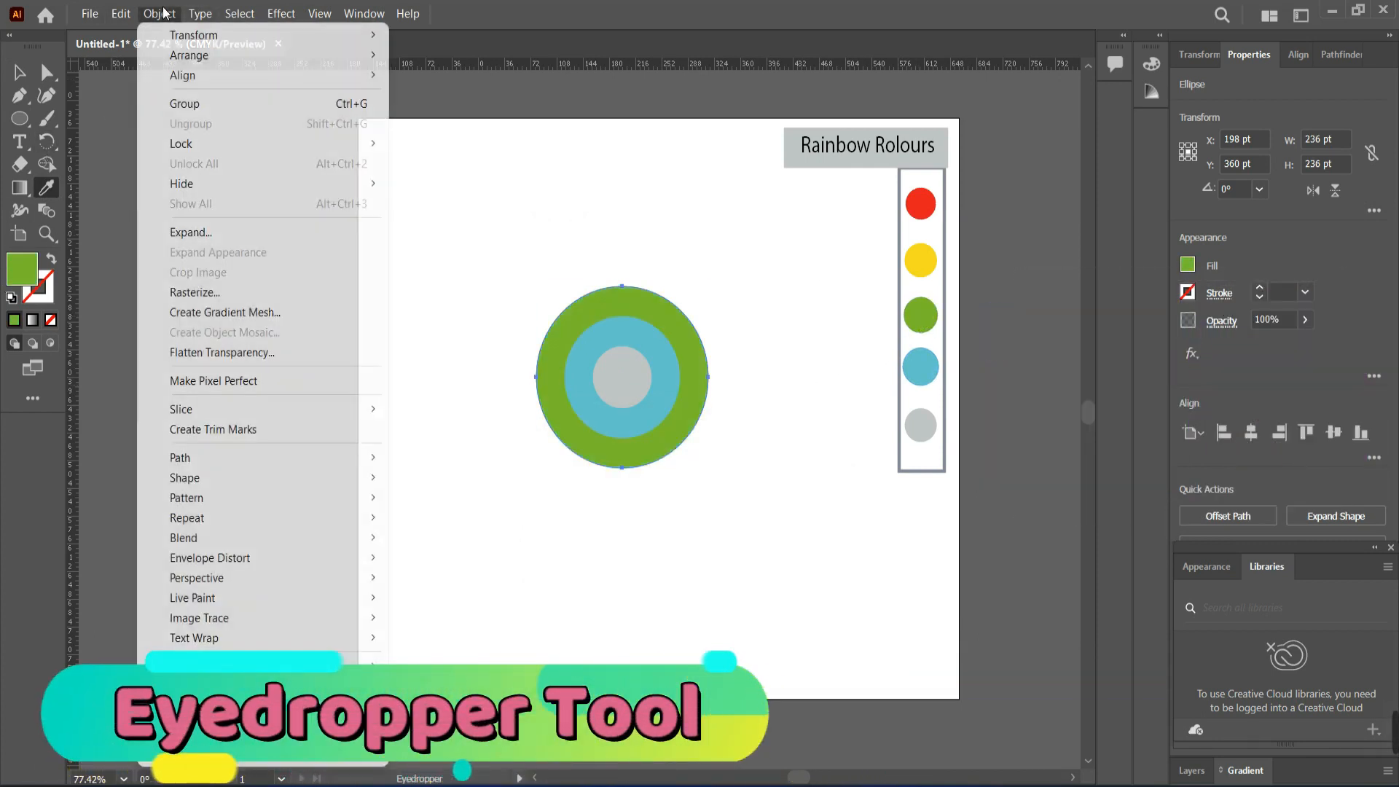
{"action": "mouse_move", "coordinate": [242, 461]}
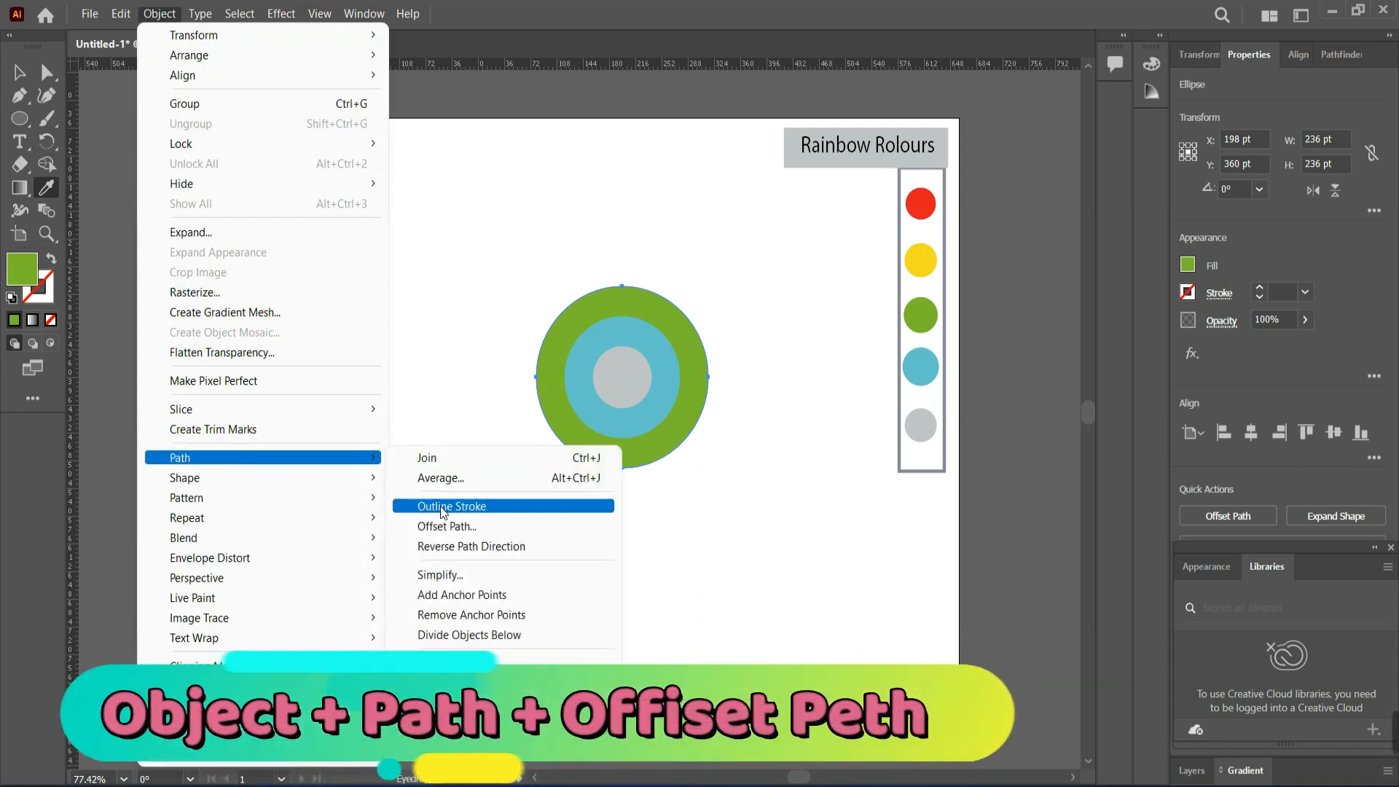
{"action": "left_click", "coordinate": [441, 526]}
{"action": "left_click", "coordinate": [703, 590]}
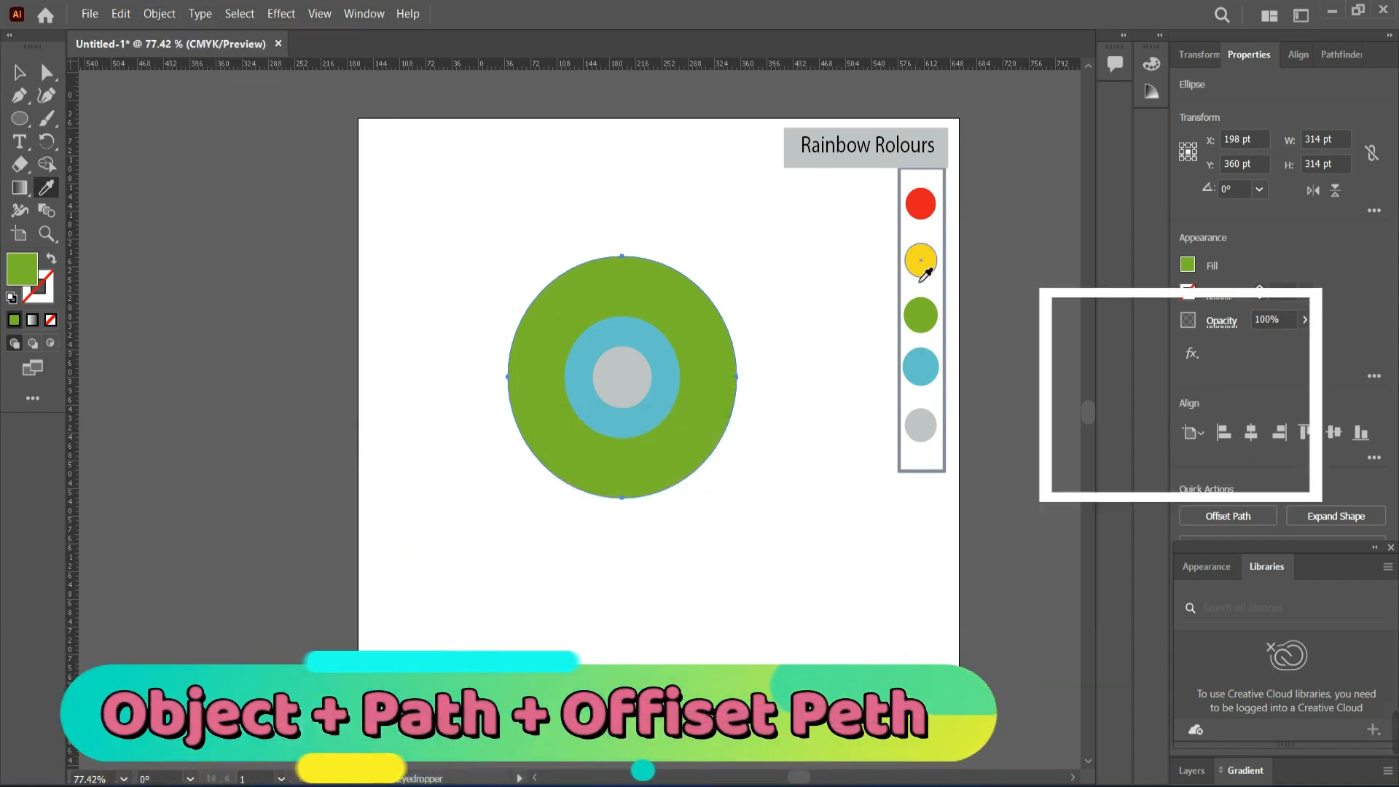
{"action": "left_click", "coordinate": [923, 264]}
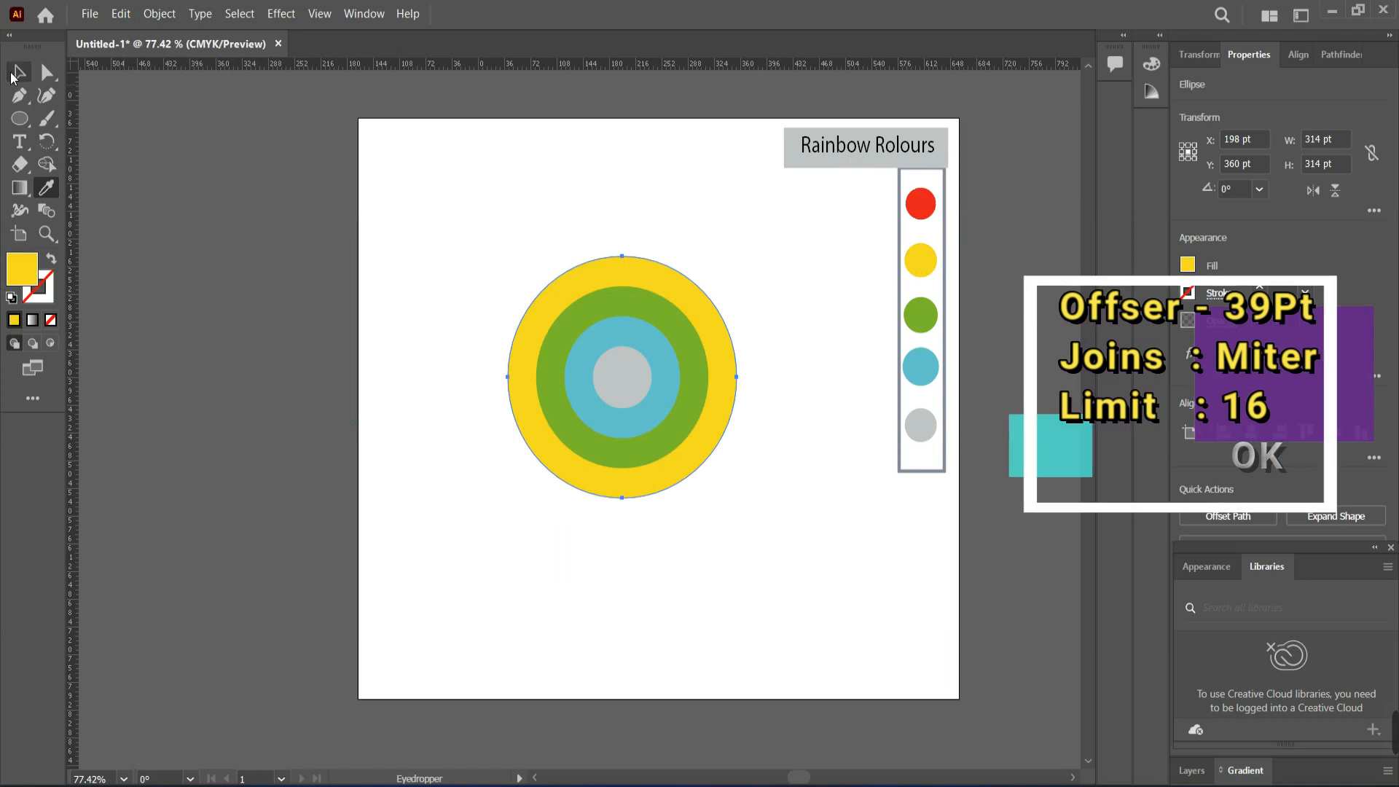
Offset the yellow circle's path by 39 pt with miter joins and fill the new outermost circle with the palette's red.
{"action": "left_click", "coordinate": [160, 14]}
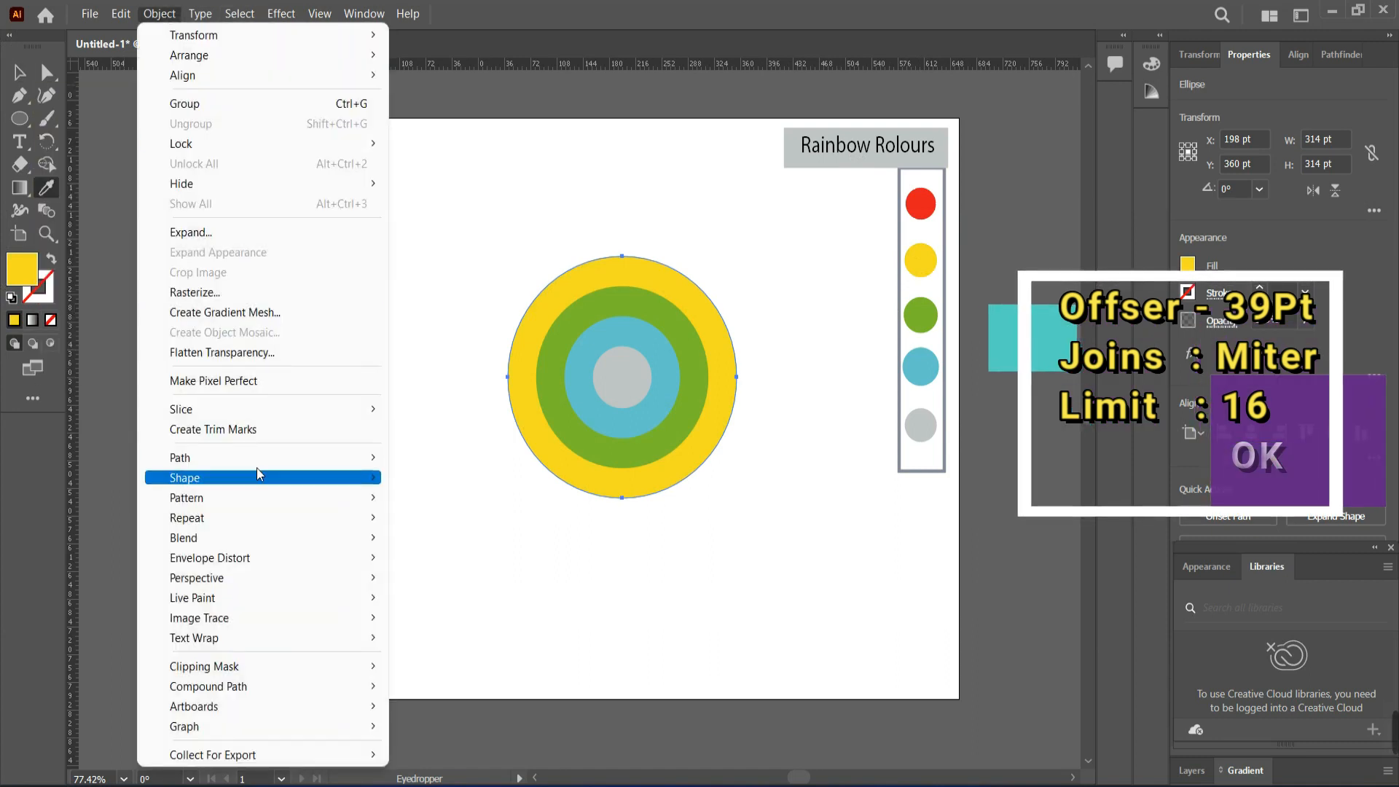
{"action": "mouse_move", "coordinate": [260, 463]}
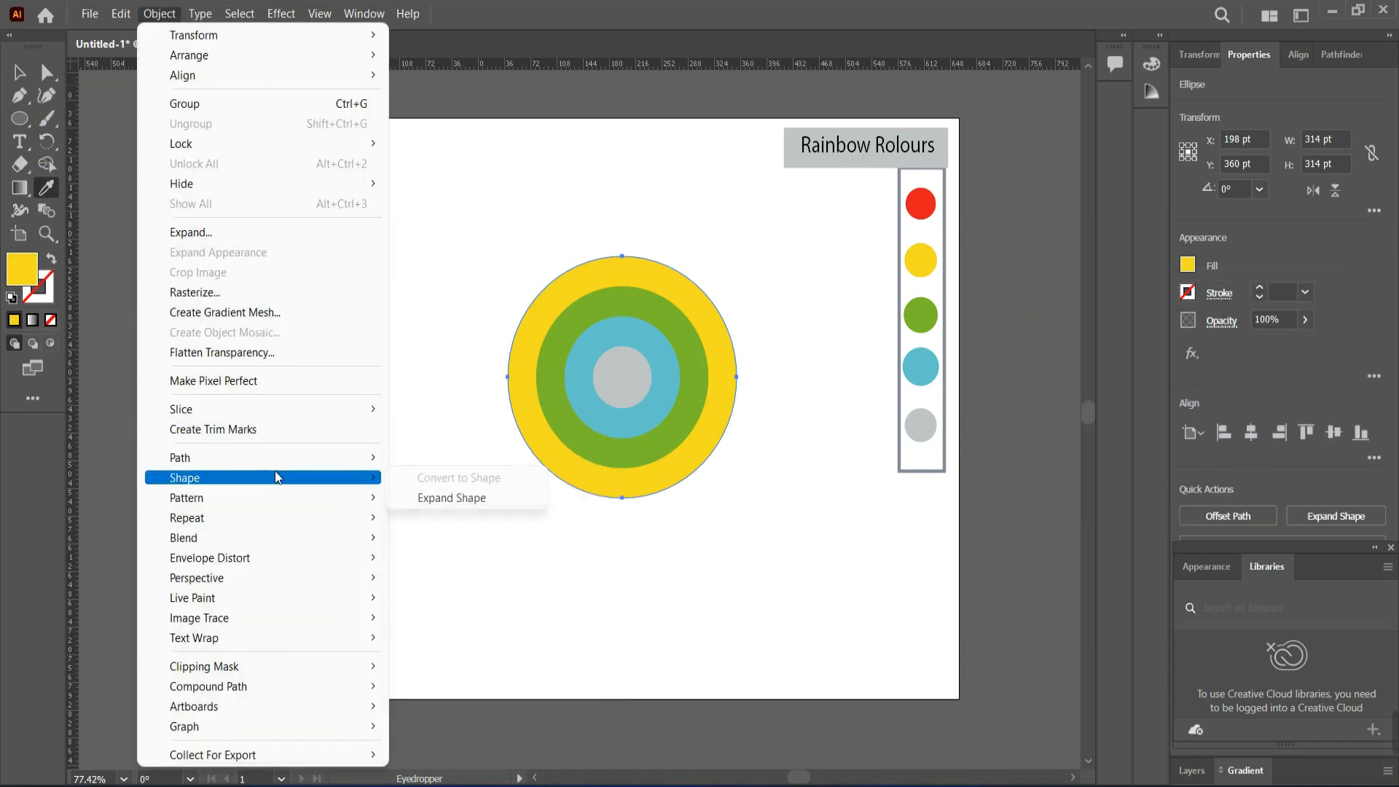
{"action": "left_click", "coordinate": [466, 525]}
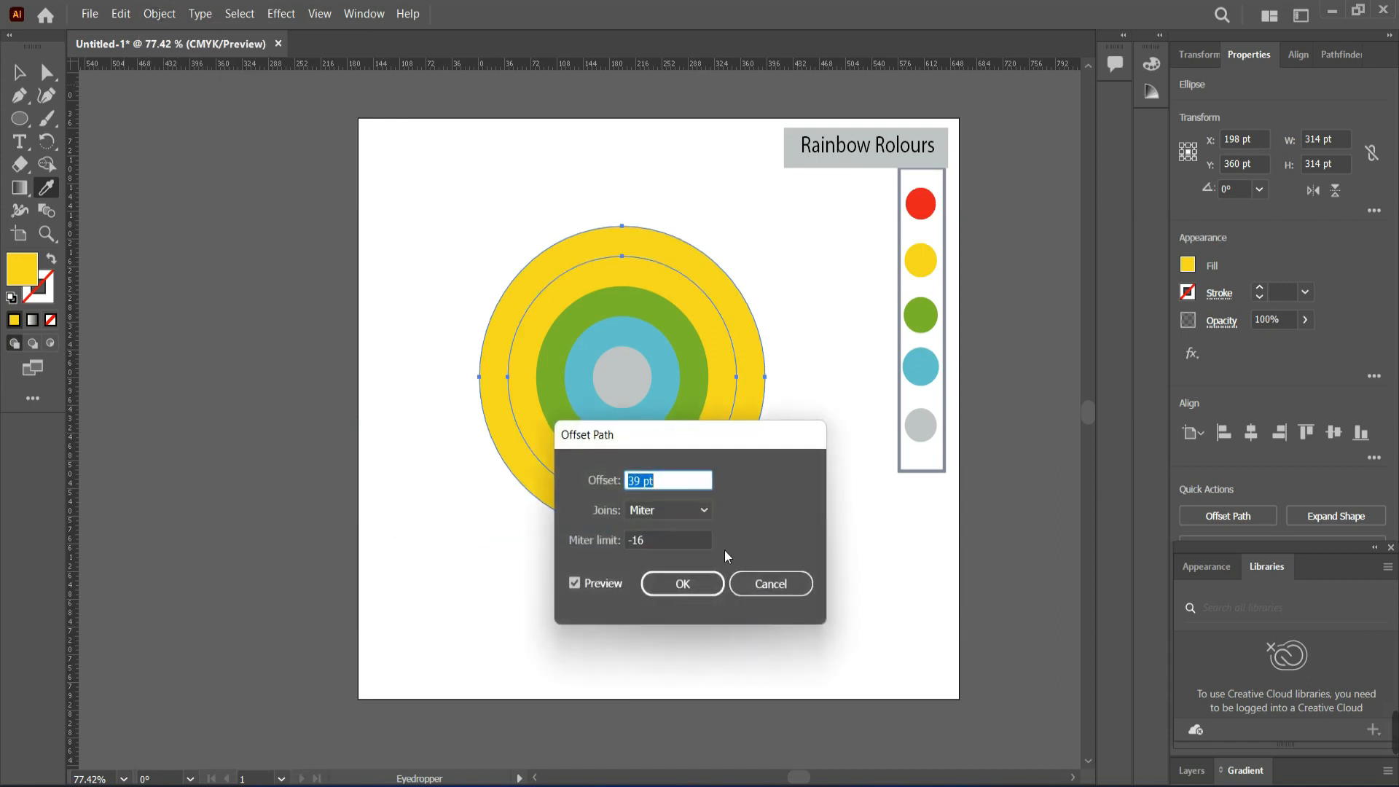
{"action": "left_click", "coordinate": [683, 588]}
{"action": "left_click", "coordinate": [921, 204]}
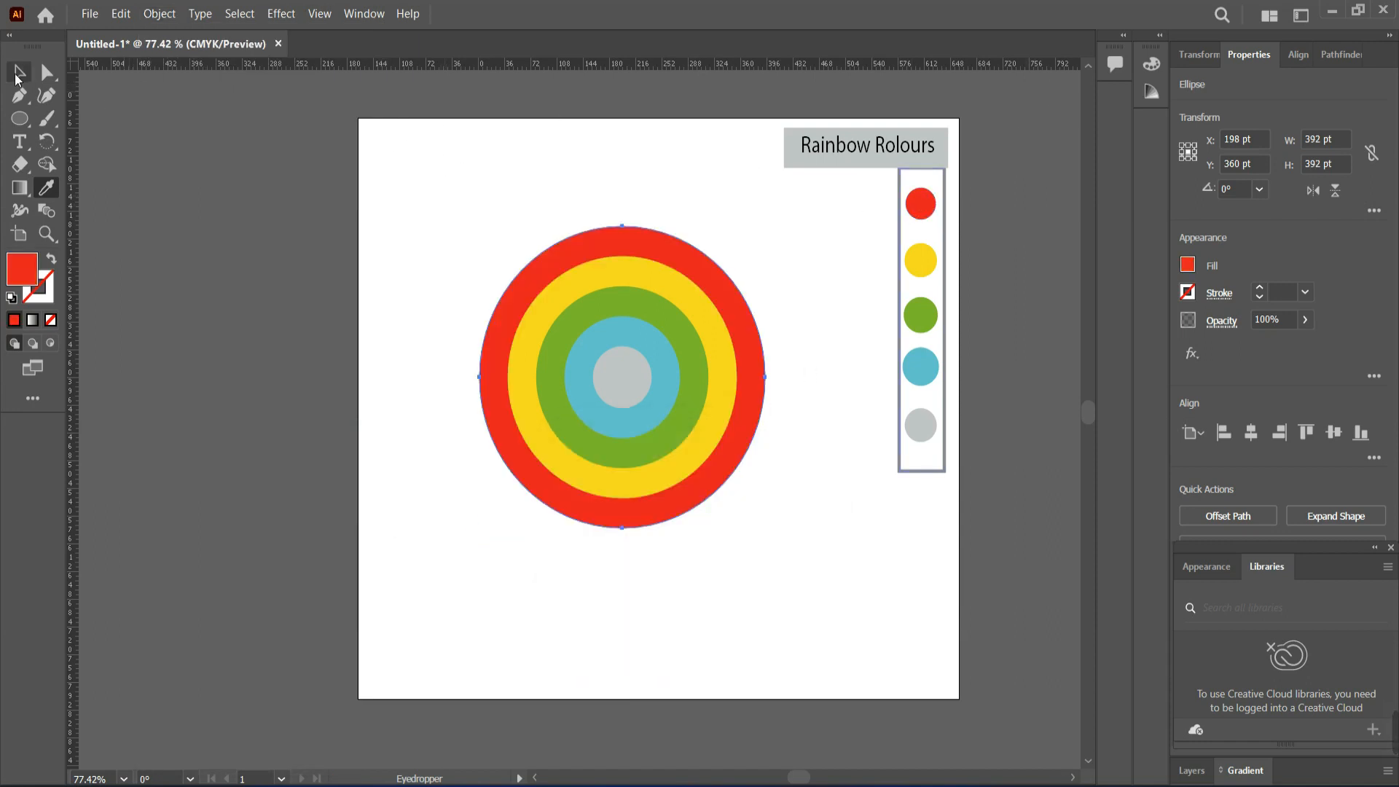
Select all five concentric circles and switch the document to outline view.
{"action": "left_click", "coordinate": [19, 73]}
{"action": "left_click_drag", "start_coordinate": [437, 228], "coordinate": [545, 284]}
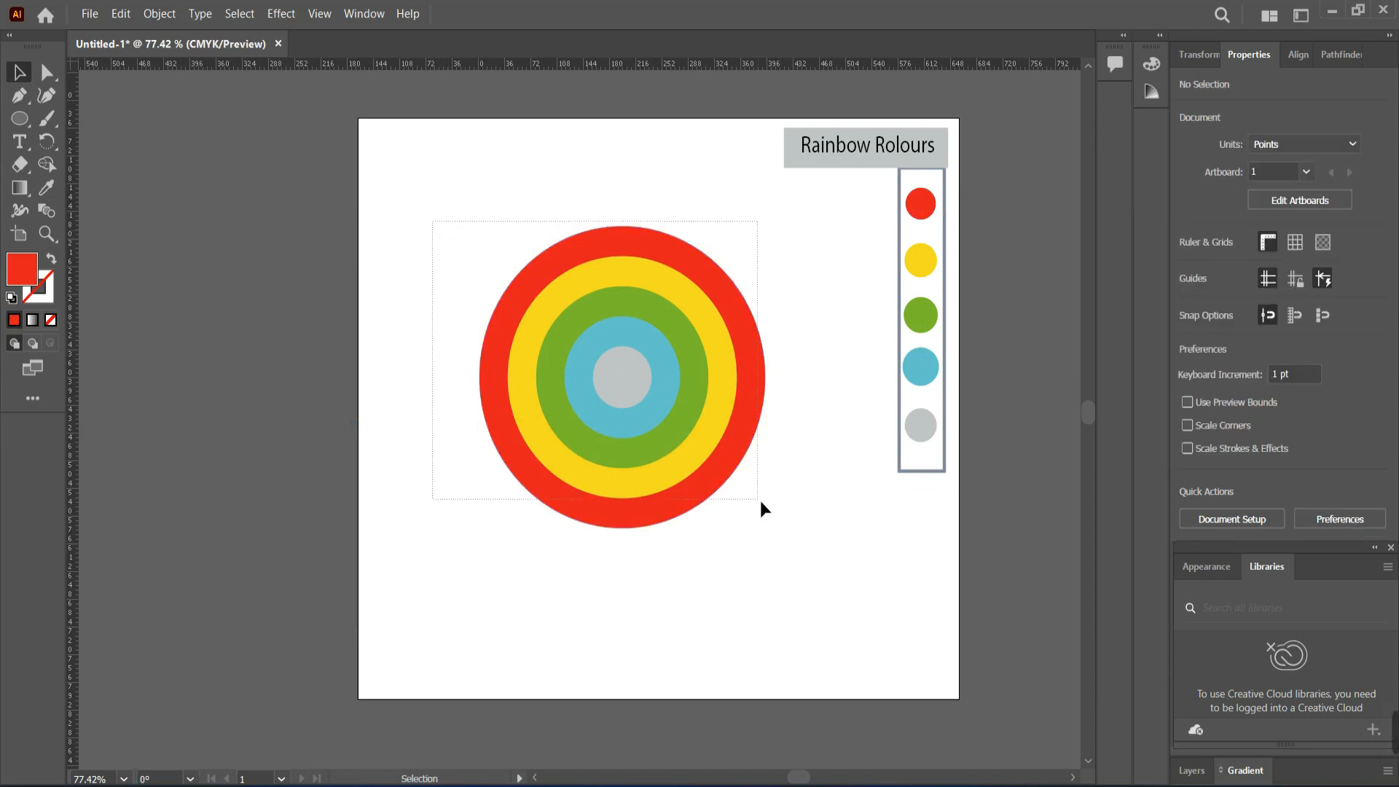
{"action": "left_click_drag", "start_coordinate": [760, 500], "coordinate": [772, 514]}
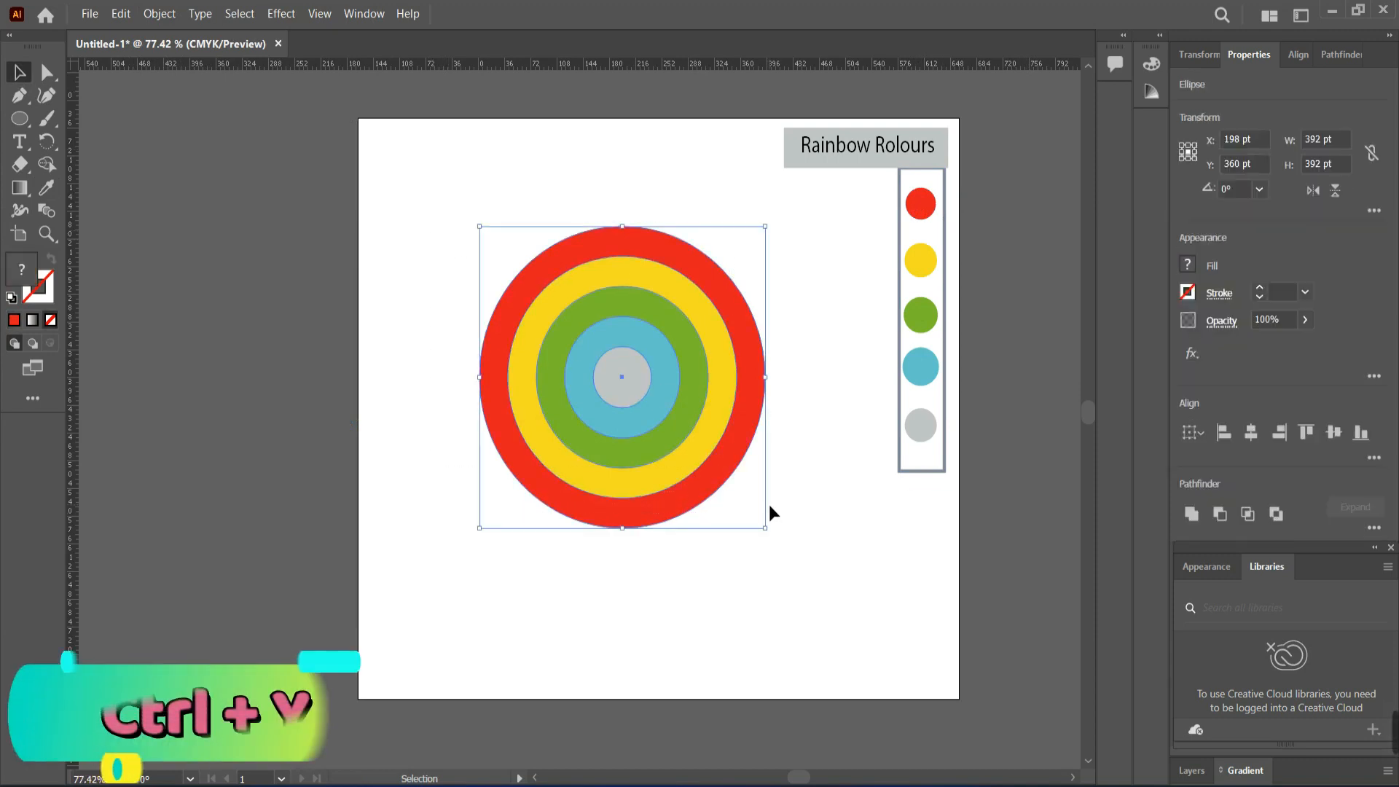
{"action": "key", "text": "ctrl+y"}
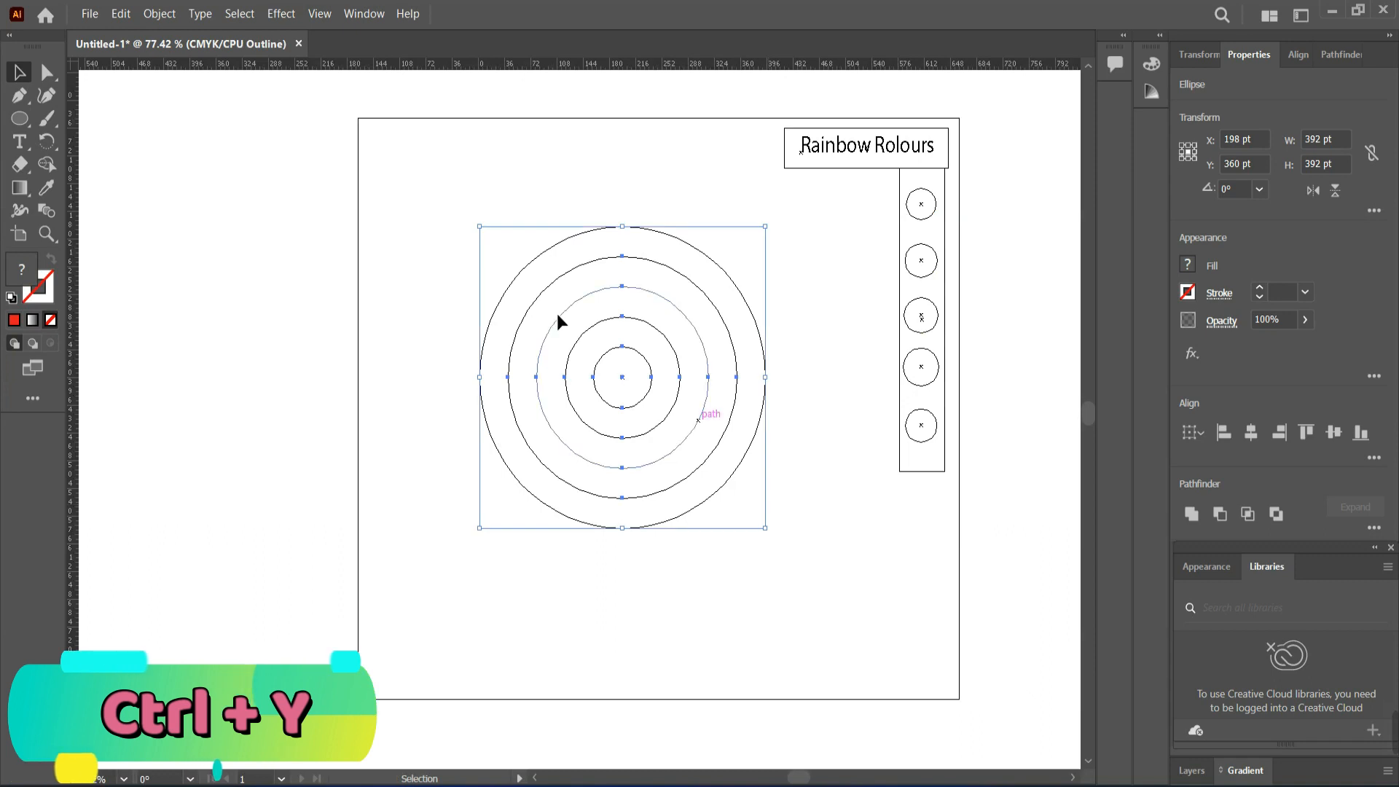
Delete the bottom anchor points of all circles and the leftover stray points, and return to the colour preview.
{"action": "left_click", "coordinate": [47, 73]}
{"action": "left_click_drag", "start_coordinate": [444, 467], "coordinate": [815, 403]}
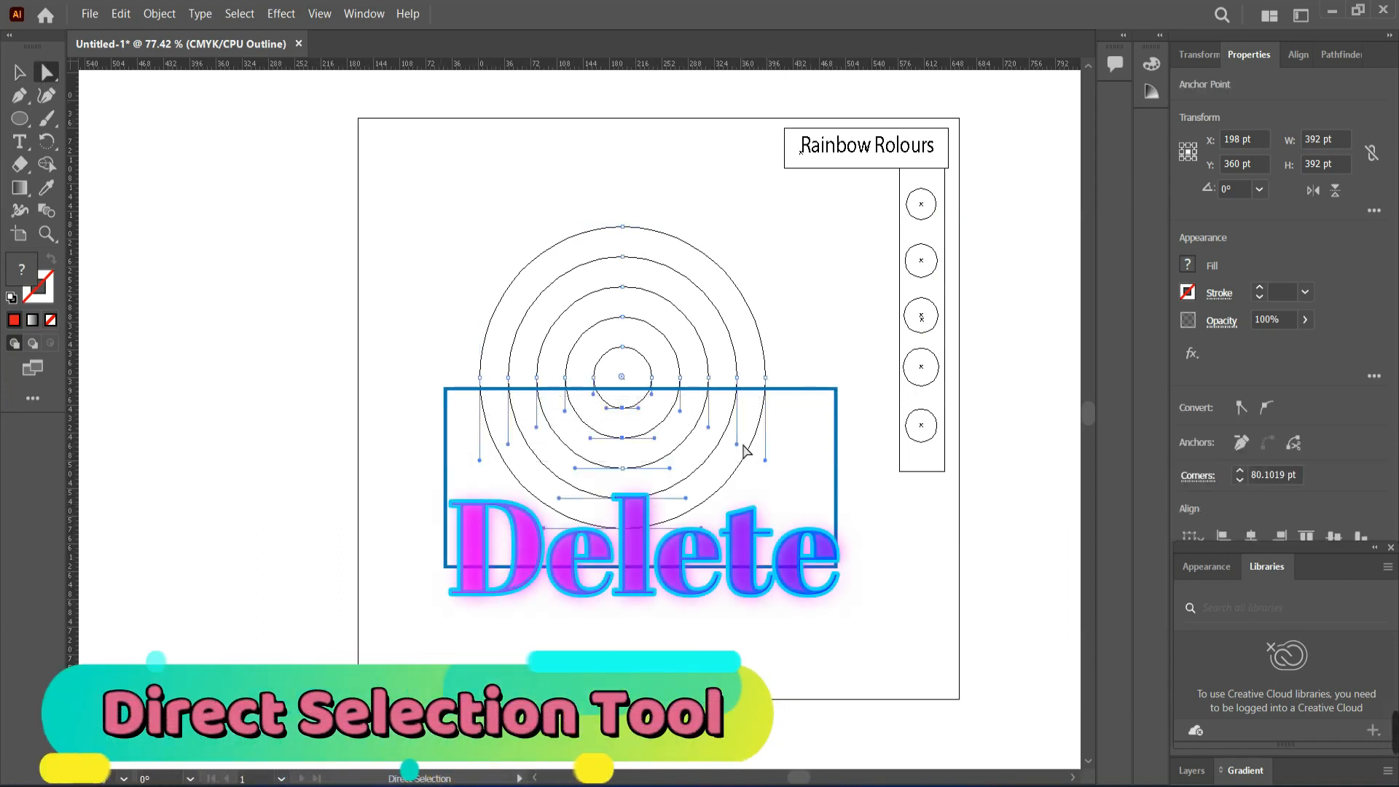
{"action": "key", "text": "Delete"}
{"action": "left_click", "coordinate": [604, 482]}
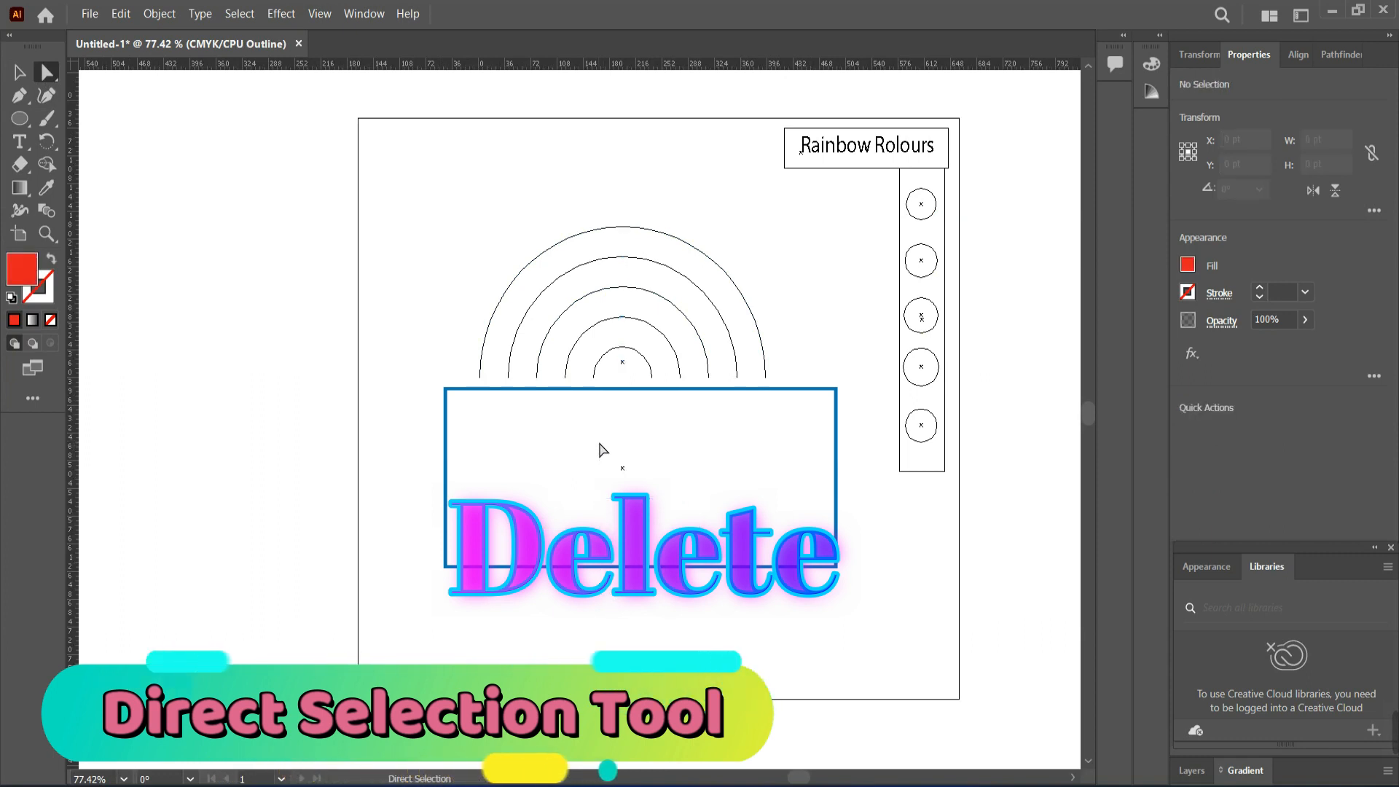
{"action": "left_click_drag", "start_coordinate": [624, 453], "coordinate": [624, 454]}
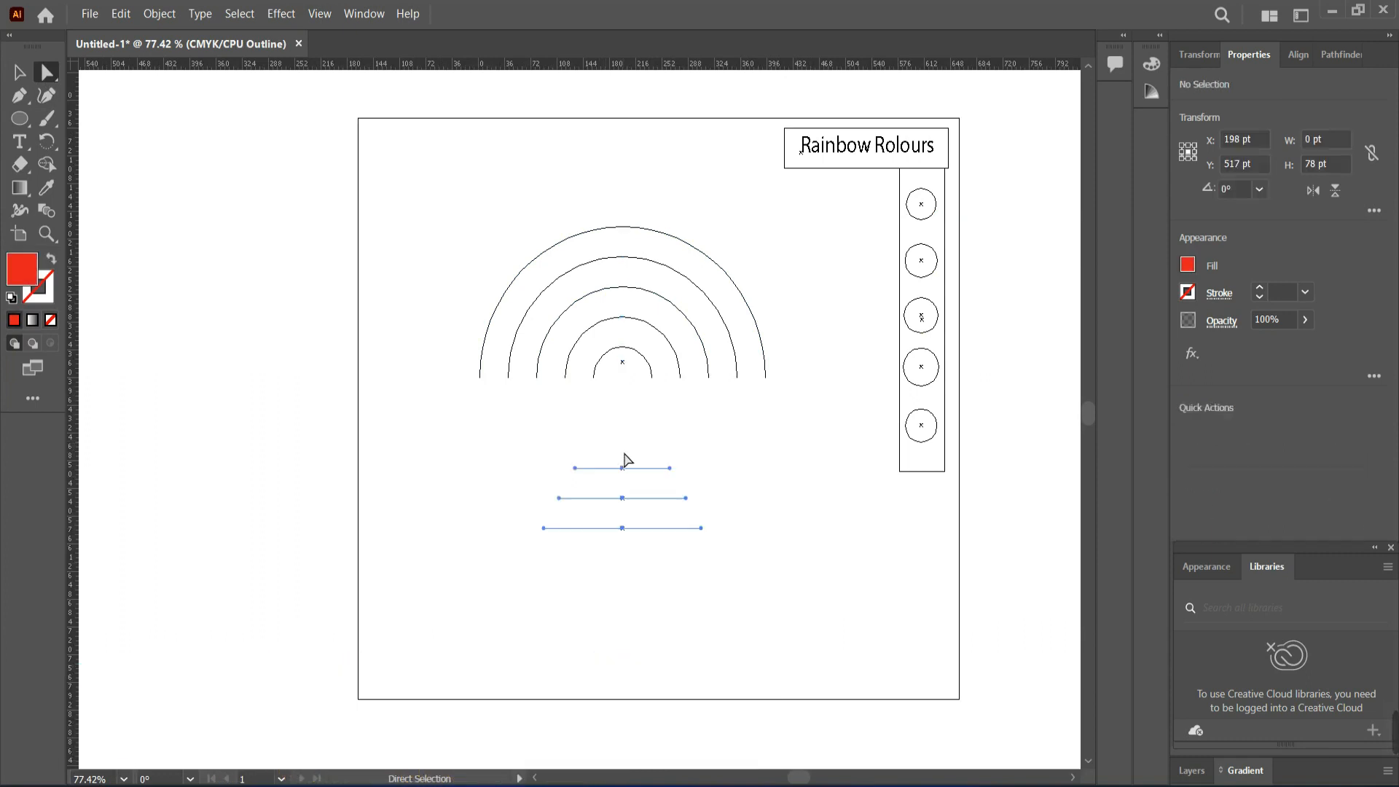
{"action": "key", "text": "Delete"}
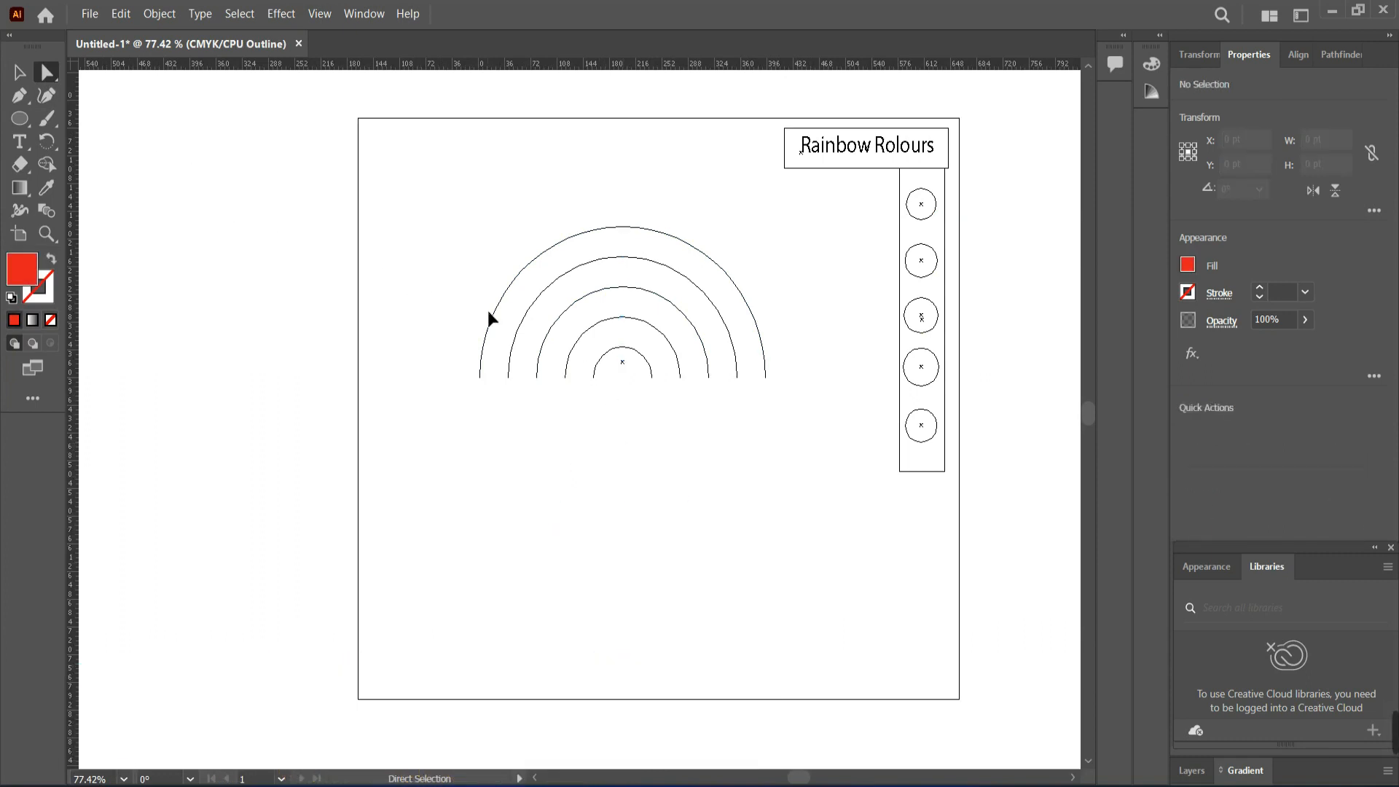
{"action": "key", "text": "ctrl+y"}
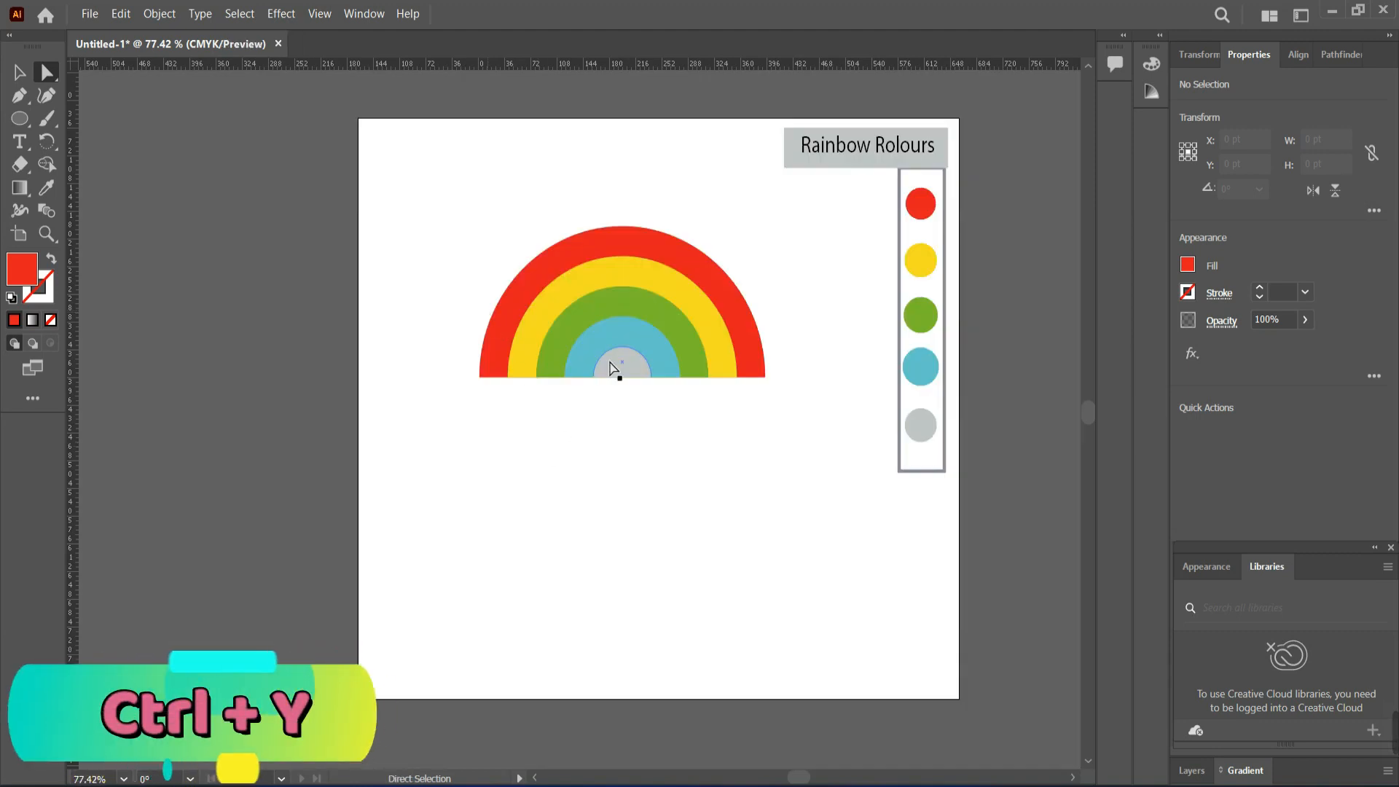
Try moving the blue half-circle away from the rainbow's centre and undo the move.
{"action": "left_click_drag", "start_coordinate": [625, 368], "coordinate": [665, 376]}
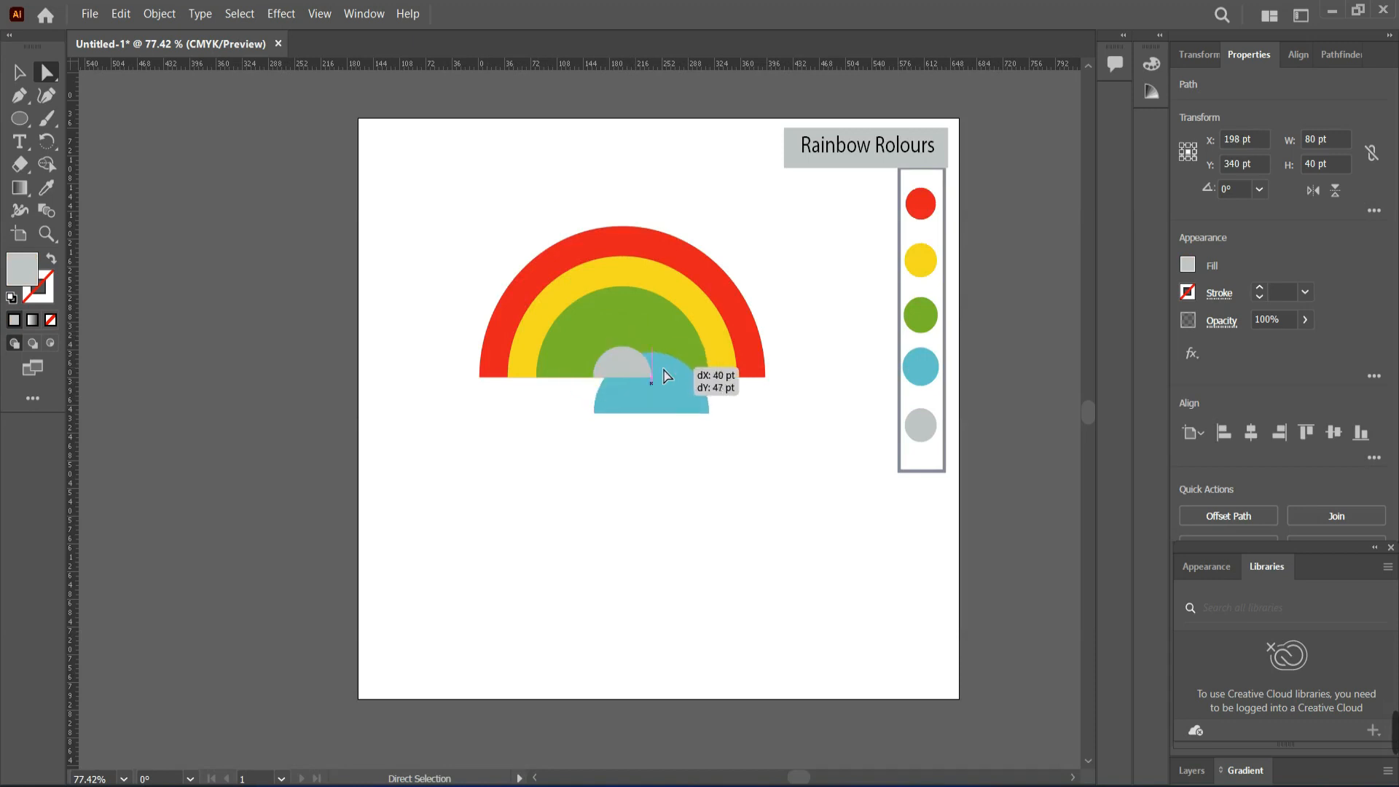
{"action": "key", "text": "ctrl+z"}
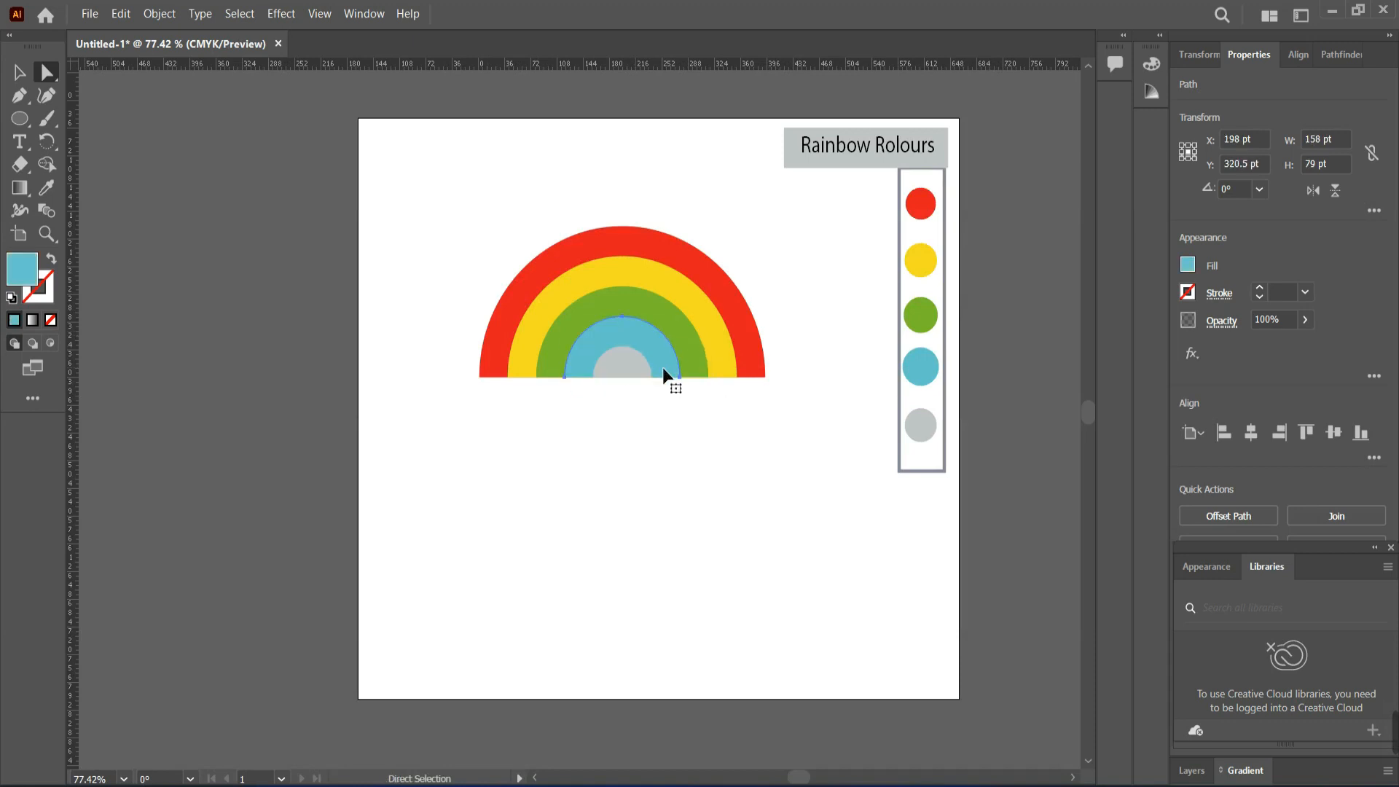
Select all five half-circles, divide them into separate bands with the Shape Builder using the blue fill, and deselect the artwork.
{"action": "key", "text": "ctrl+1"}
{"action": "scroll", "coordinate": [662, 368], "scroll_direction": "up", "scroll_amount": 1, "text": "alt"}
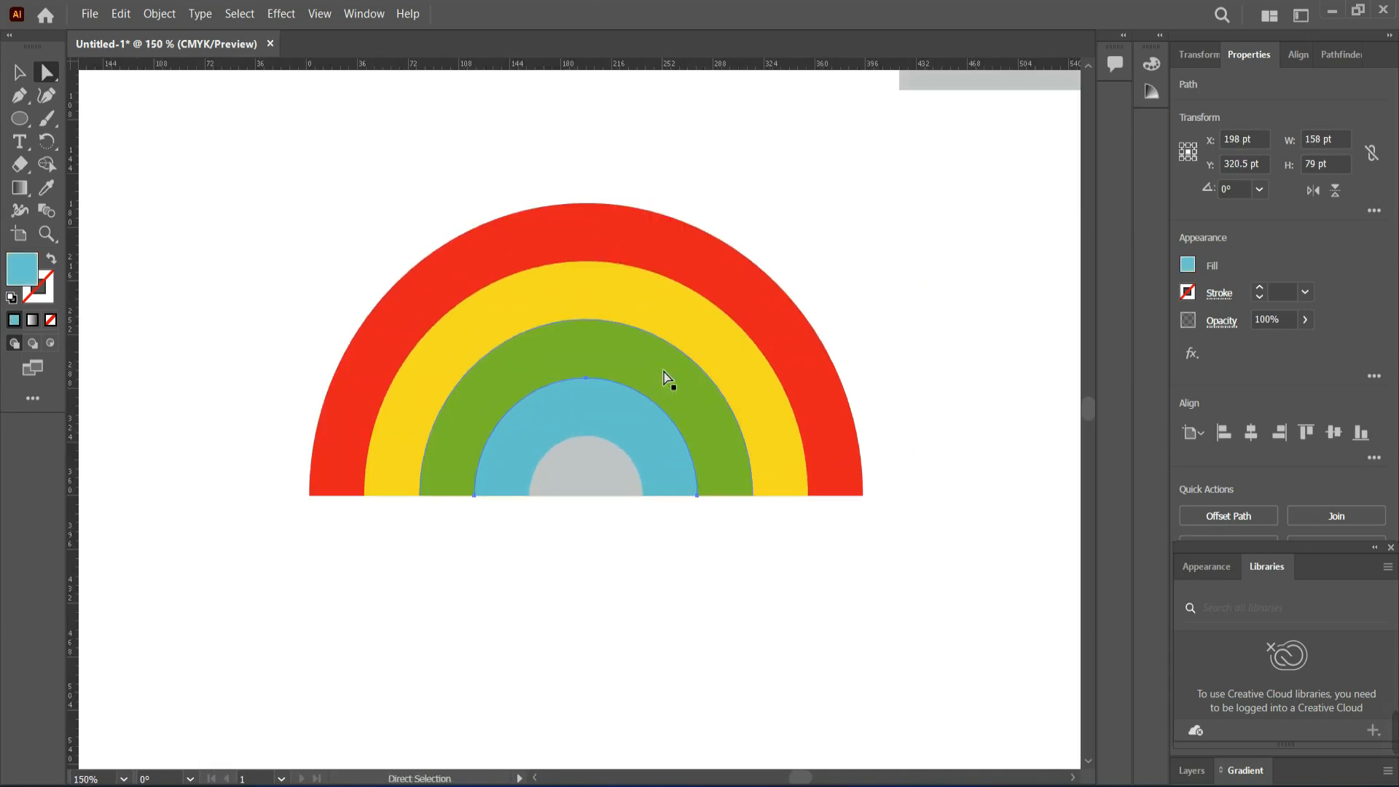
{"action": "left_click_drag", "start_coordinate": [492, 349], "coordinate": [894, 529]}
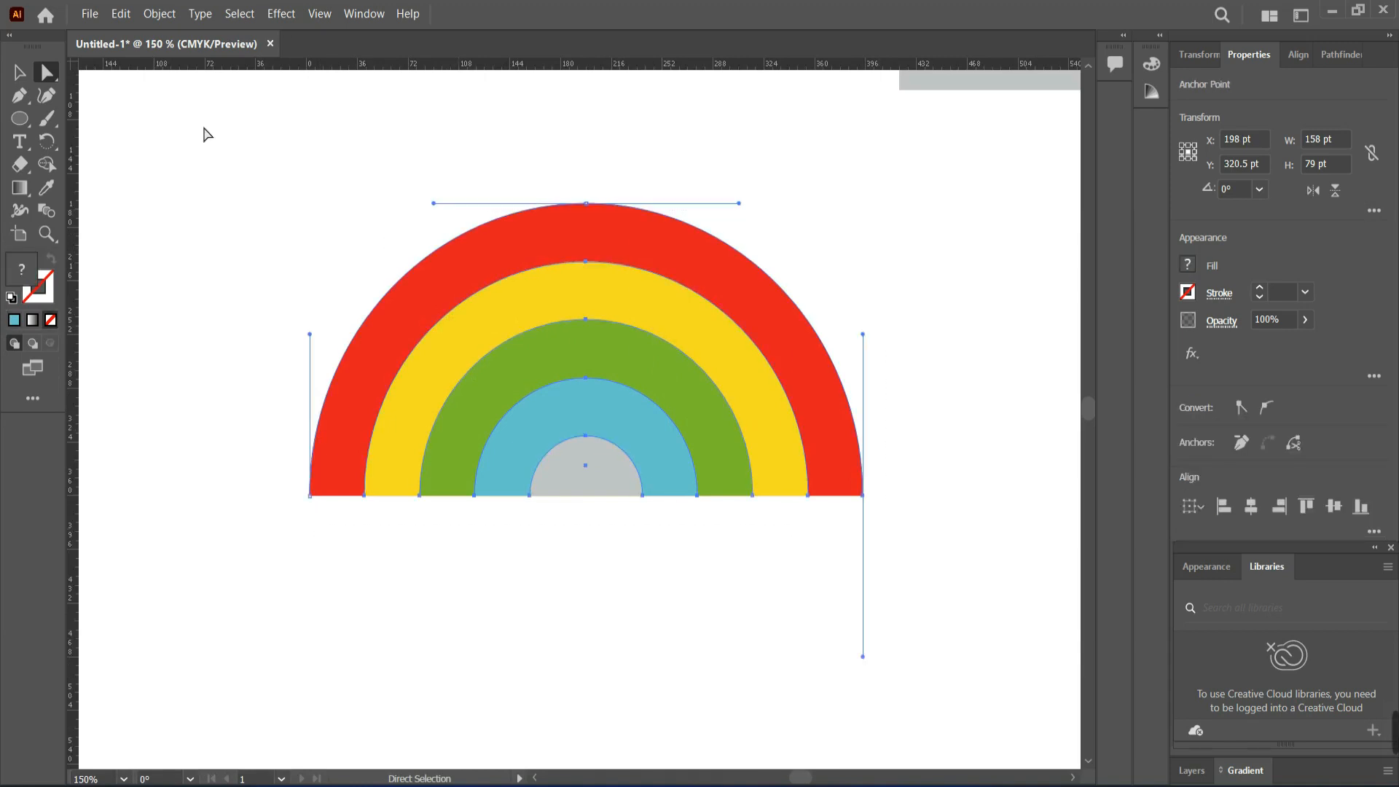
{"action": "left_click", "coordinate": [44, 167]}
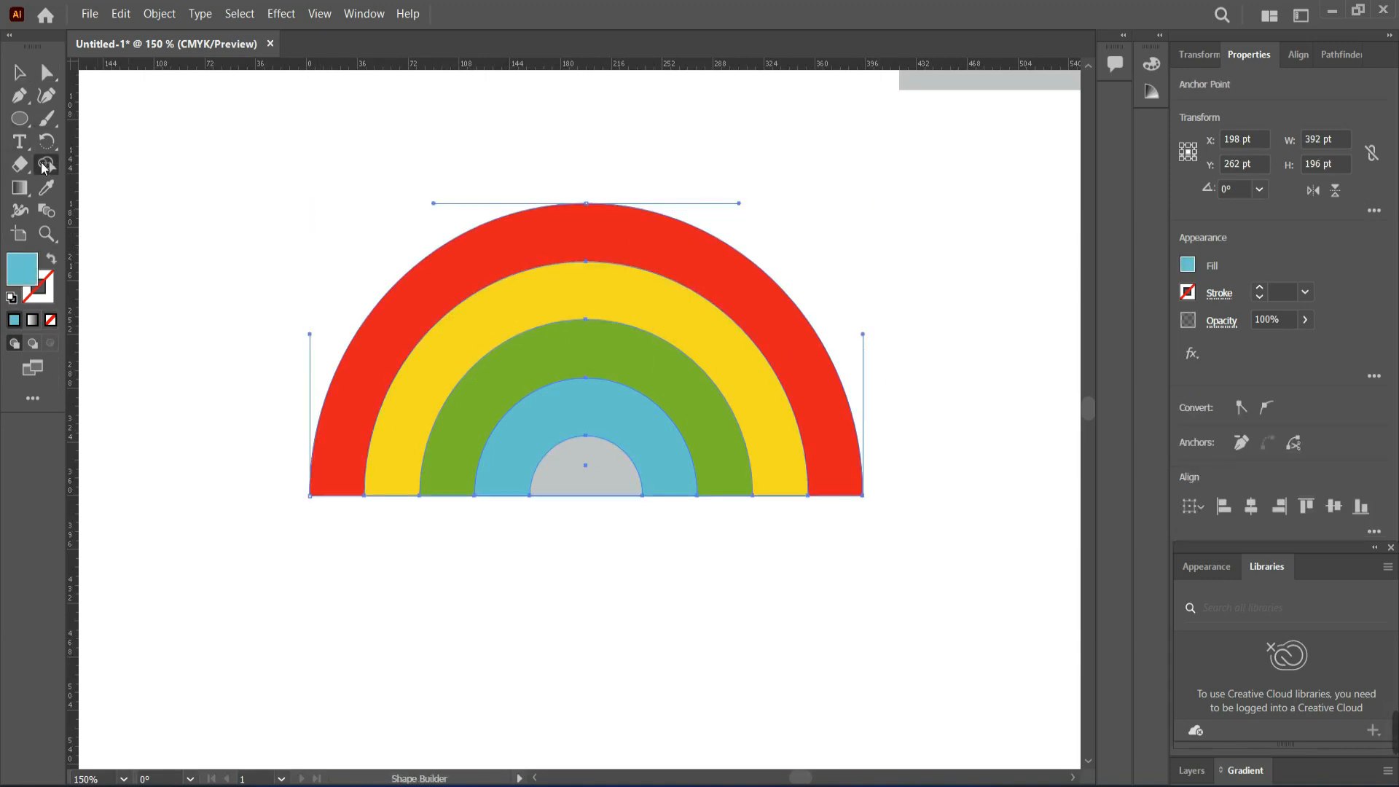
{"action": "left_click", "coordinate": [567, 484]}
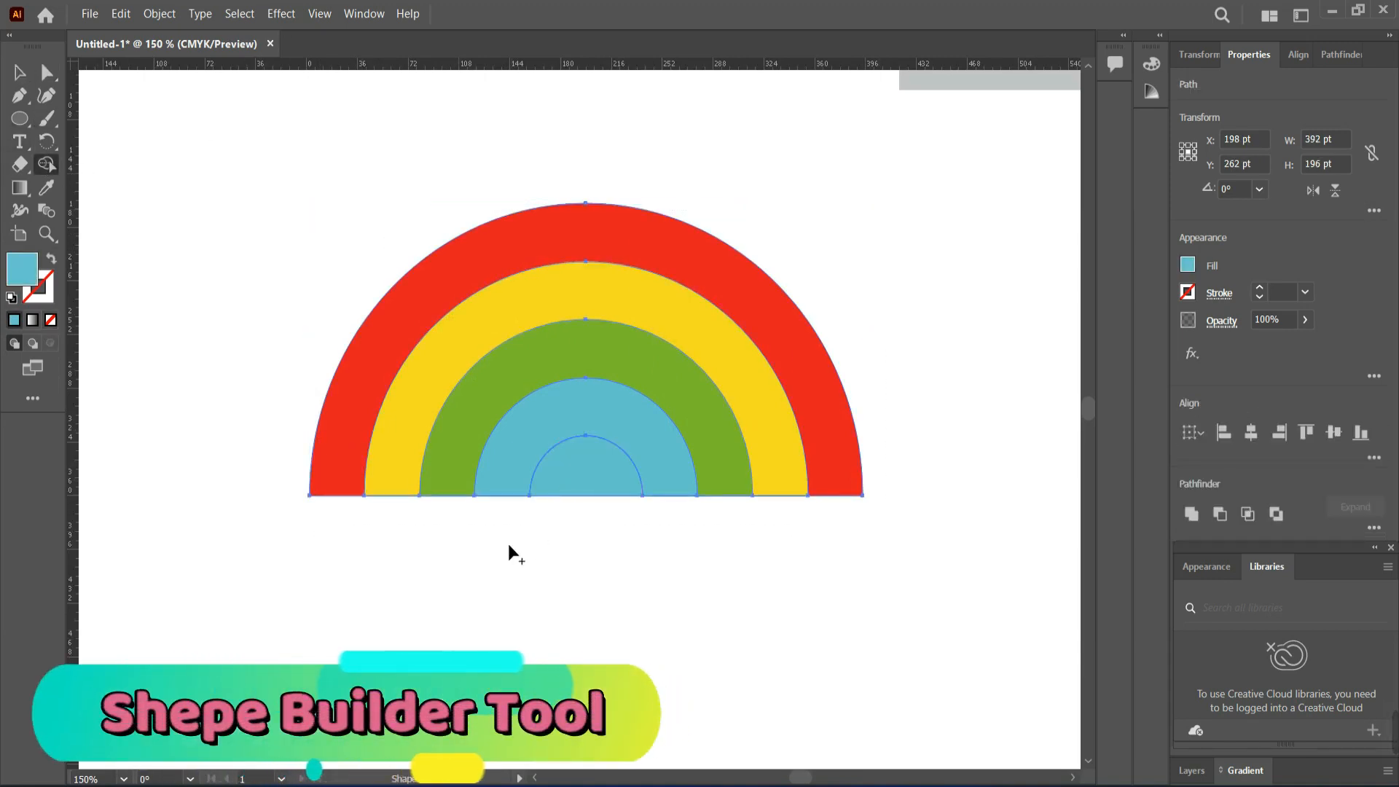
{"action": "left_click_drag", "start_coordinate": [495, 526], "coordinate": [500, 468]}
{"action": "left_click_drag", "start_coordinate": [448, 528], "coordinate": [453, 473]}
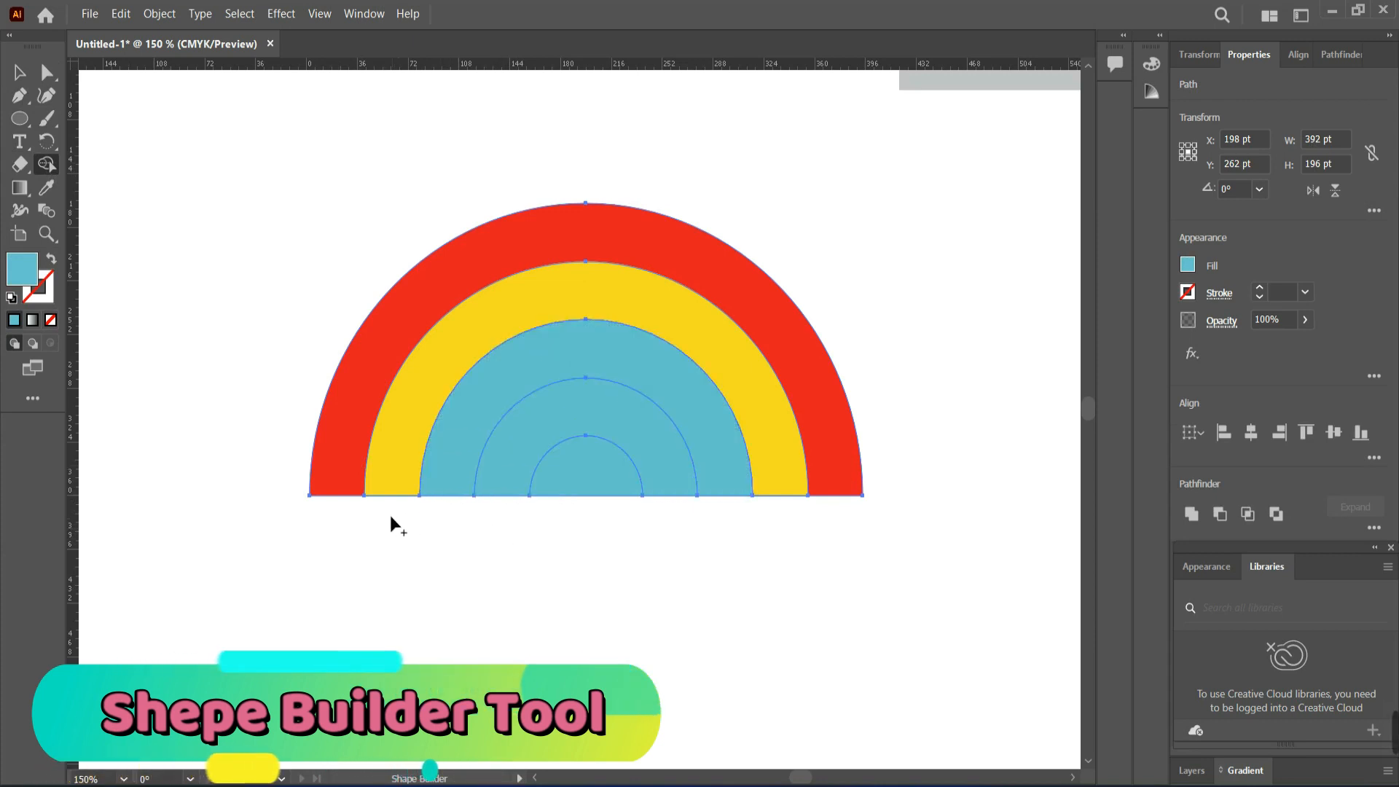
{"action": "left_click_drag", "start_coordinate": [390, 514], "coordinate": [395, 444]}
{"action": "left_click_drag", "start_coordinate": [330, 509], "coordinate": [355, 446]}
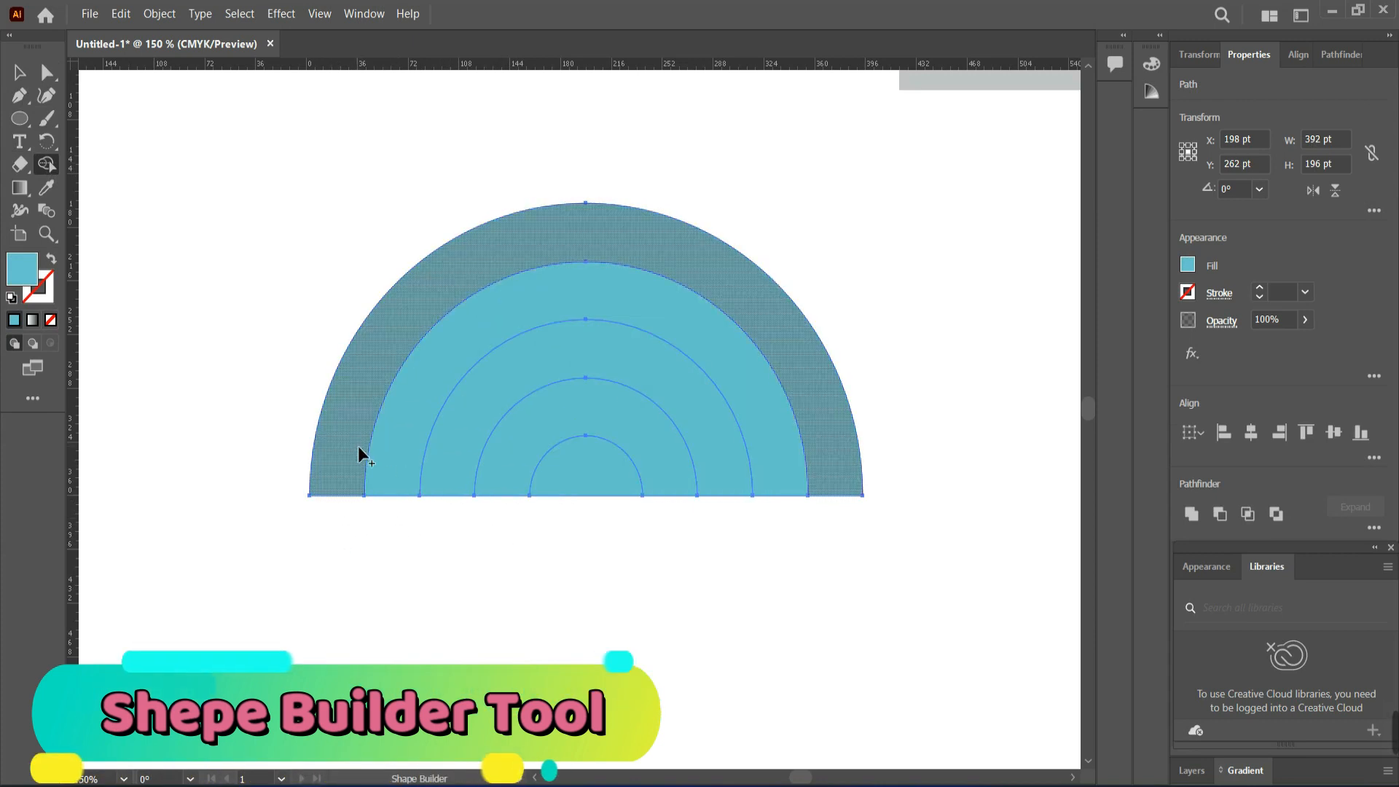
{"action": "left_click", "coordinate": [21, 72]}
{"action": "scroll", "coordinate": [472, 295], "scroll_direction": "down", "scroll_amount": 1}
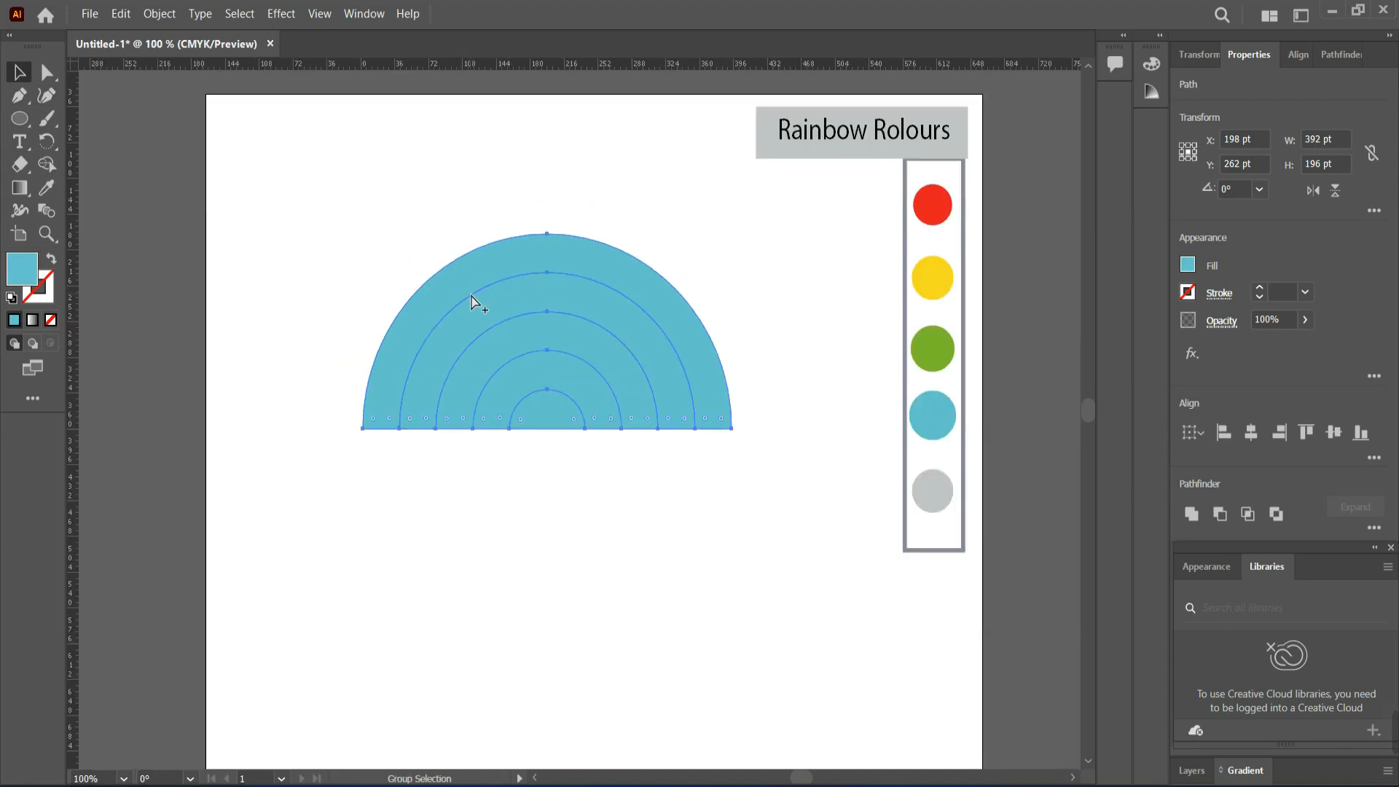
{"action": "left_click", "coordinate": [236, 421]}
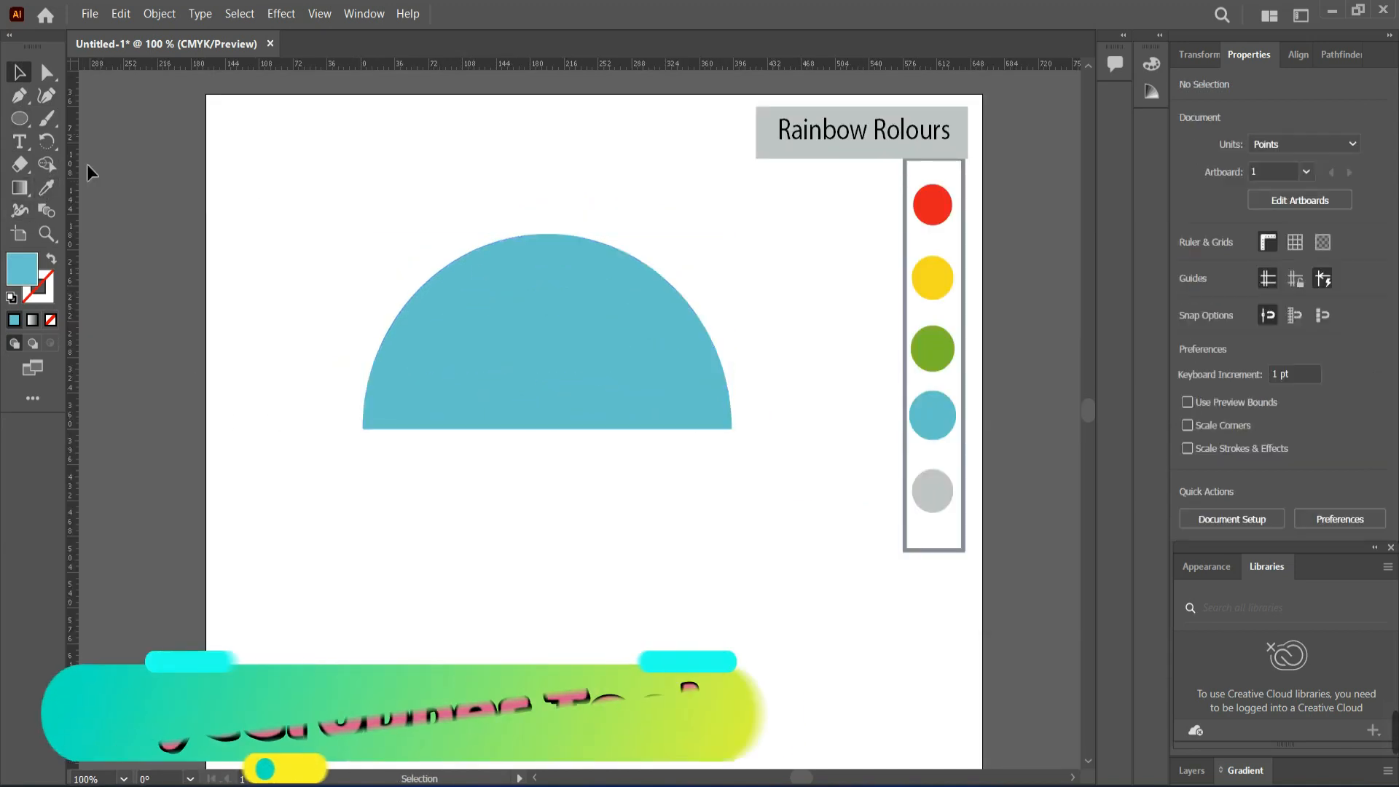
Use the Eyedropper to fill the innermost half-circle with the palette's gray and the third band from the centre with its green.
{"action": "left_click", "coordinate": [46, 188]}
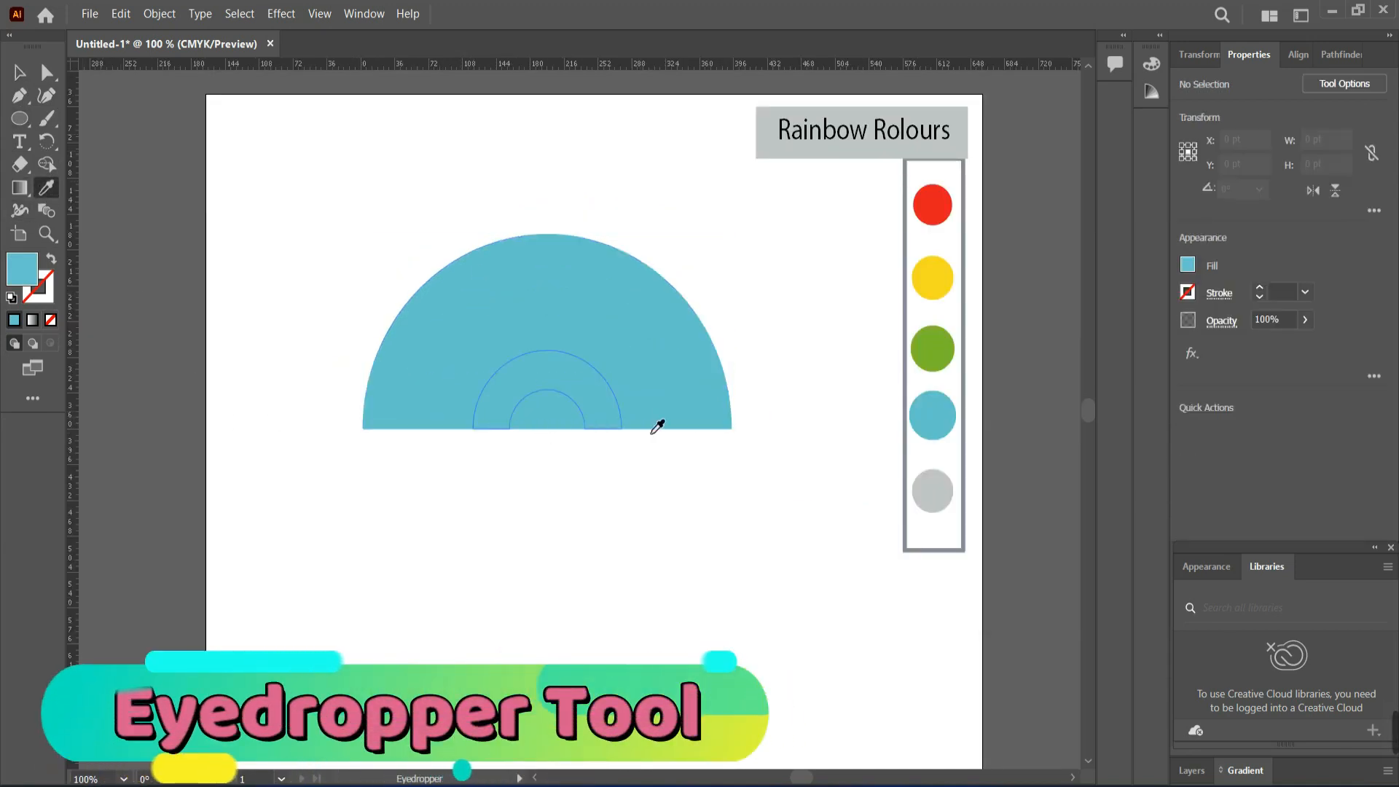
{"action": "key", "text": "v"}
{"action": "left_click", "coordinate": [546, 424]}
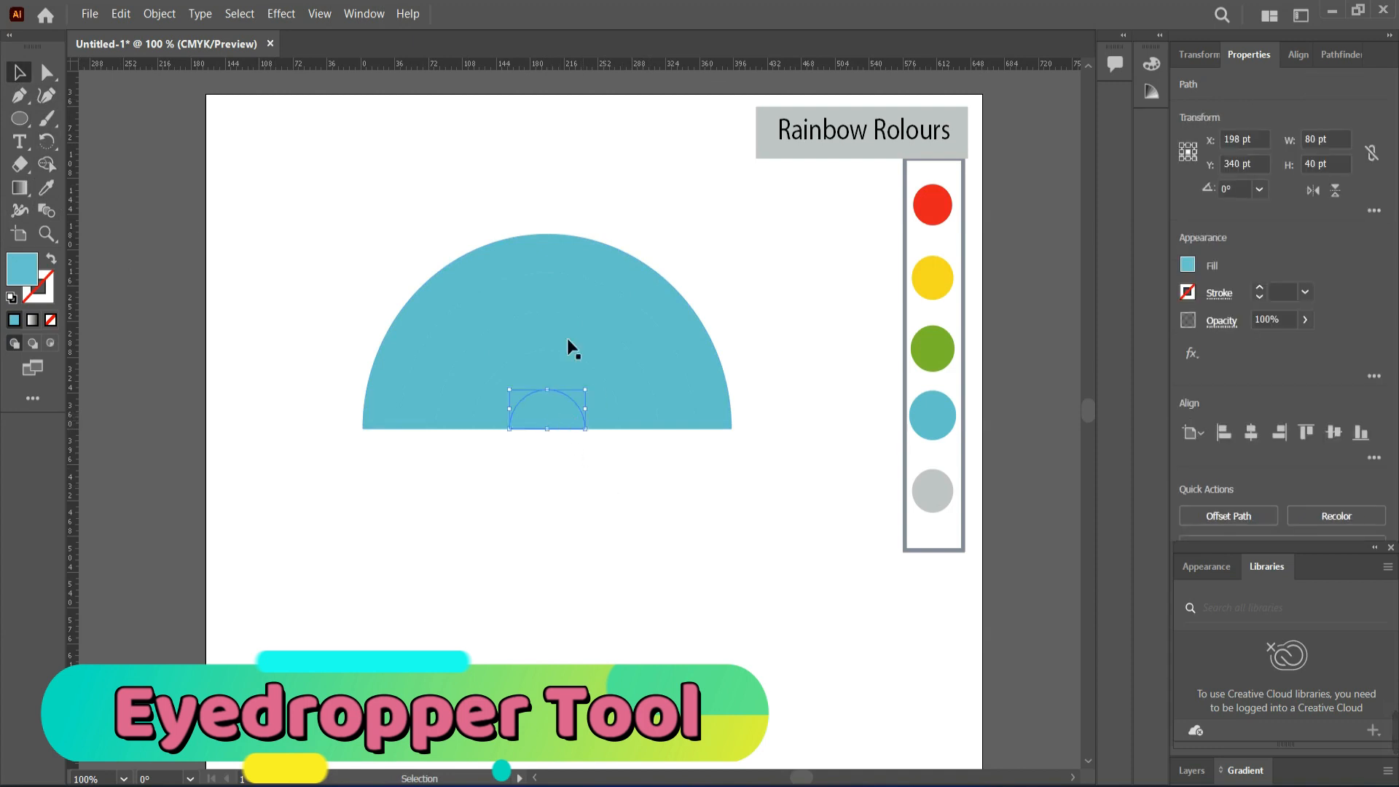
{"action": "left_click", "coordinate": [933, 504]}
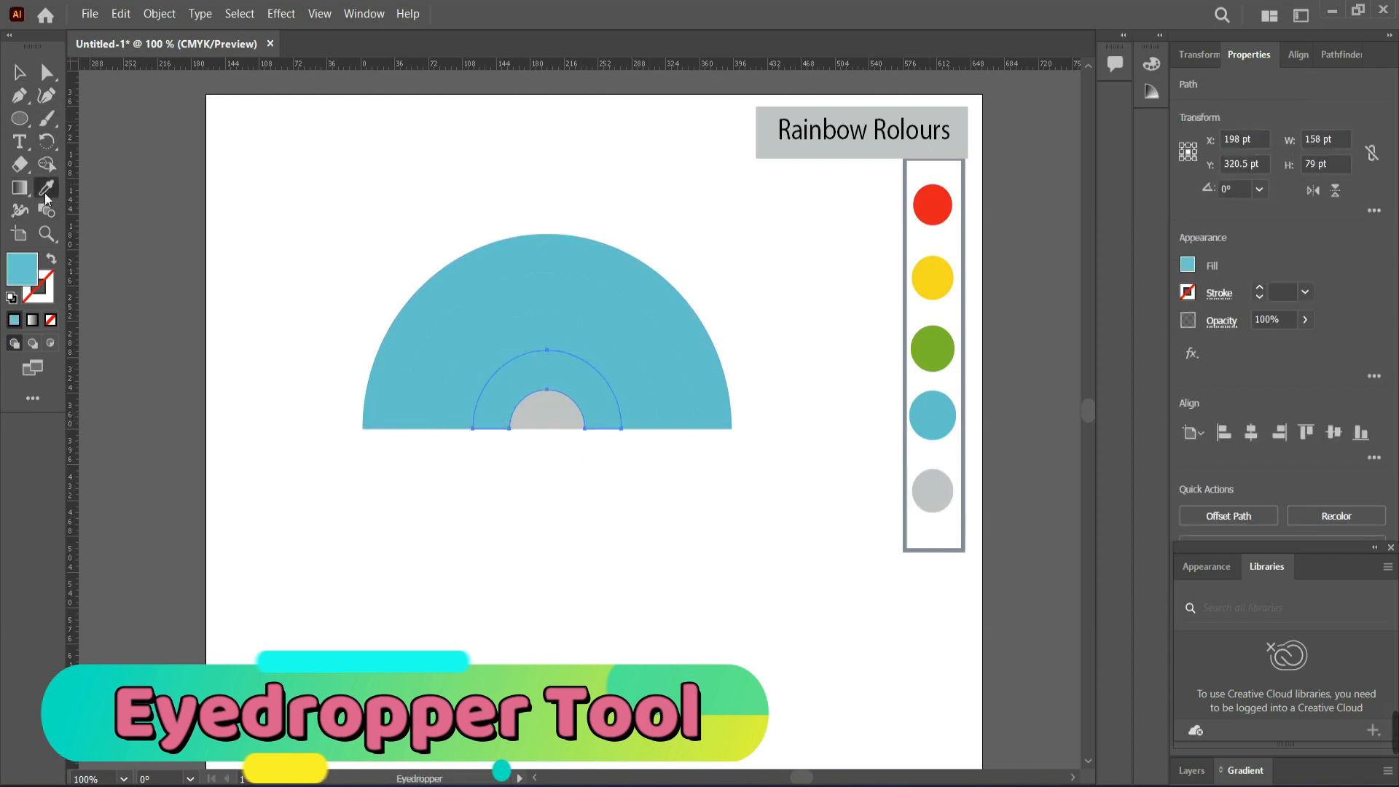
{"action": "left_click", "coordinate": [19, 71]}
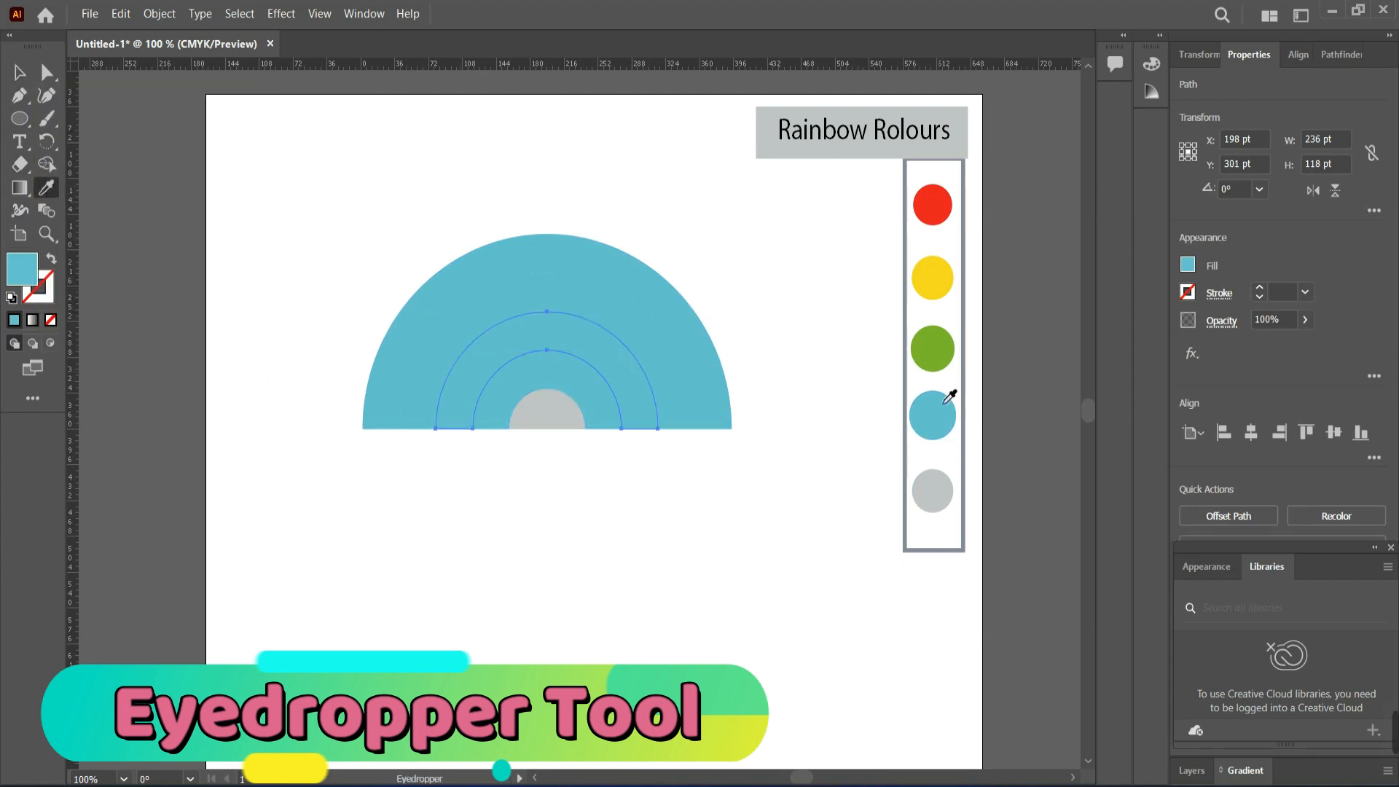
{"action": "left_click", "coordinate": [939, 366]}
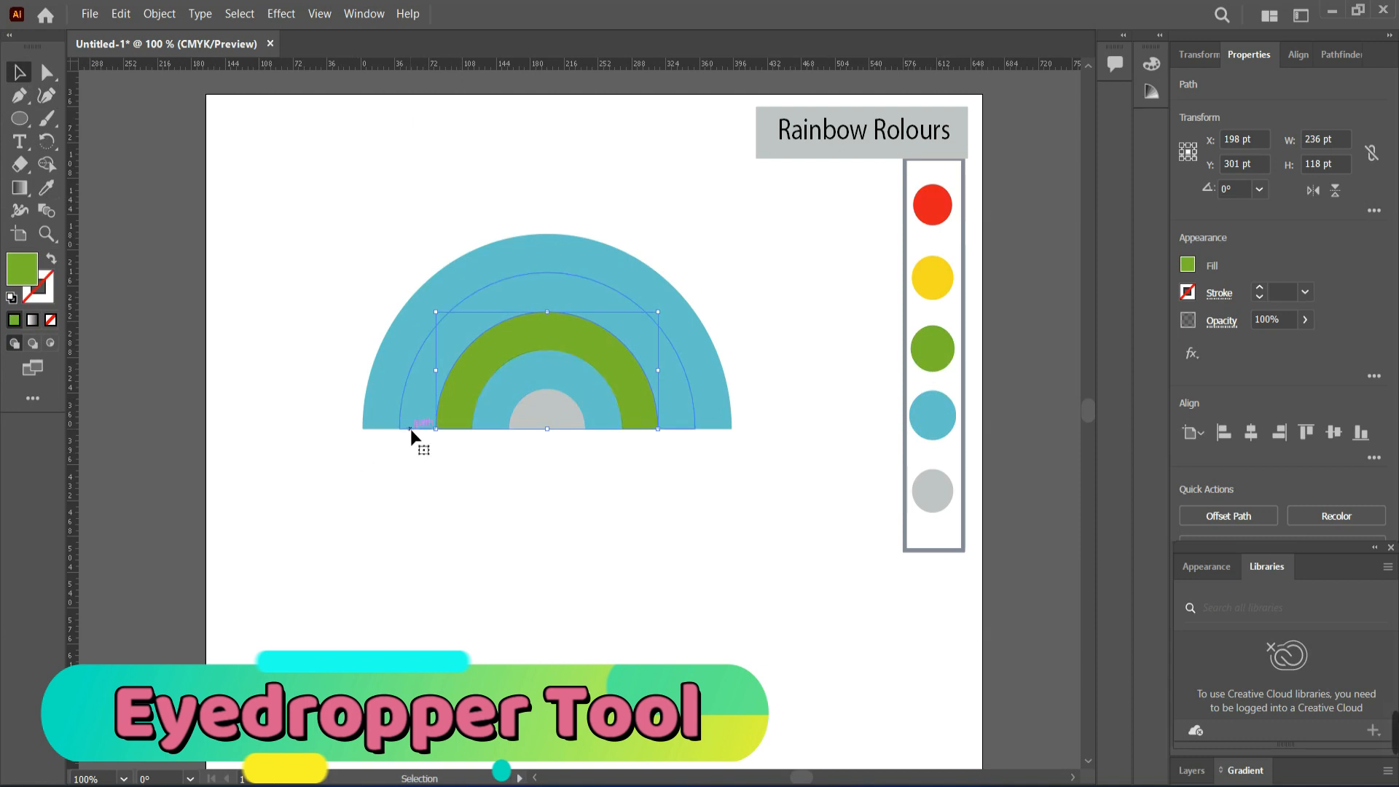
Use the Eyedropper to fill the fourth band from the centre with the palette's yellow and the outermost band with its red.
{"action": "left_click", "coordinate": [410, 430]}
{"action": "key", "text": "i"}
{"action": "left_click", "coordinate": [931, 283]}
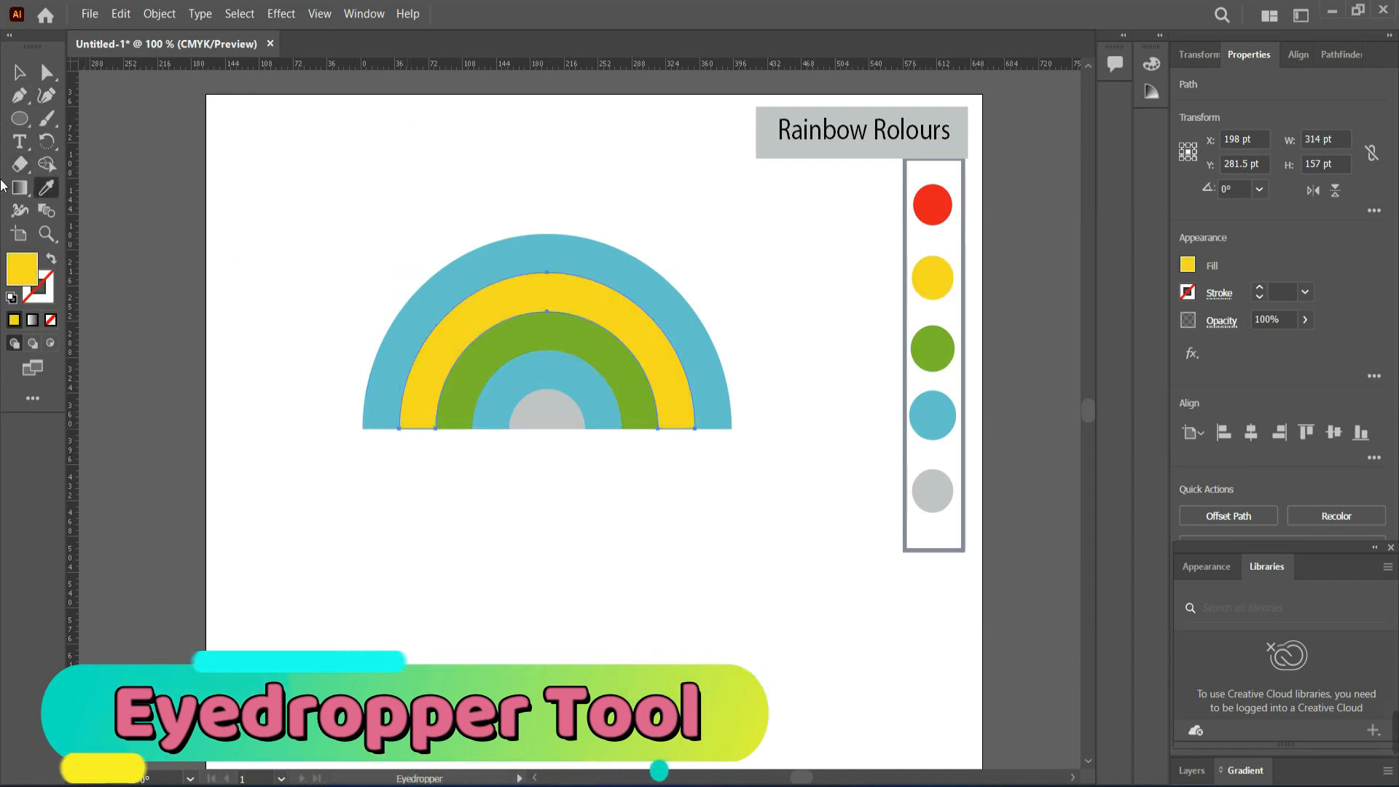
{"action": "left_click", "coordinate": [20, 72]}
{"action": "left_click", "coordinate": [364, 425]}
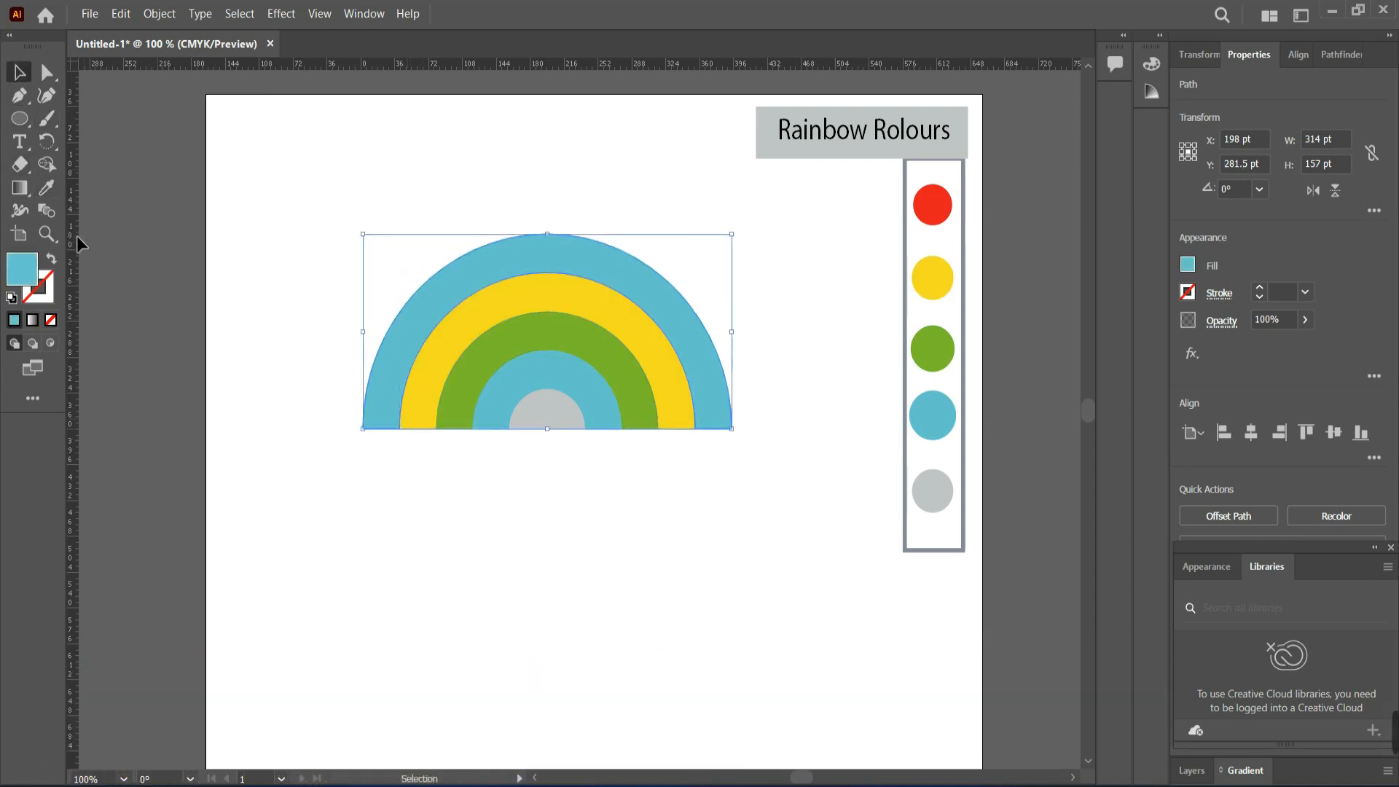
{"action": "left_click", "coordinate": [48, 188]}
{"action": "left_click", "coordinate": [945, 218]}
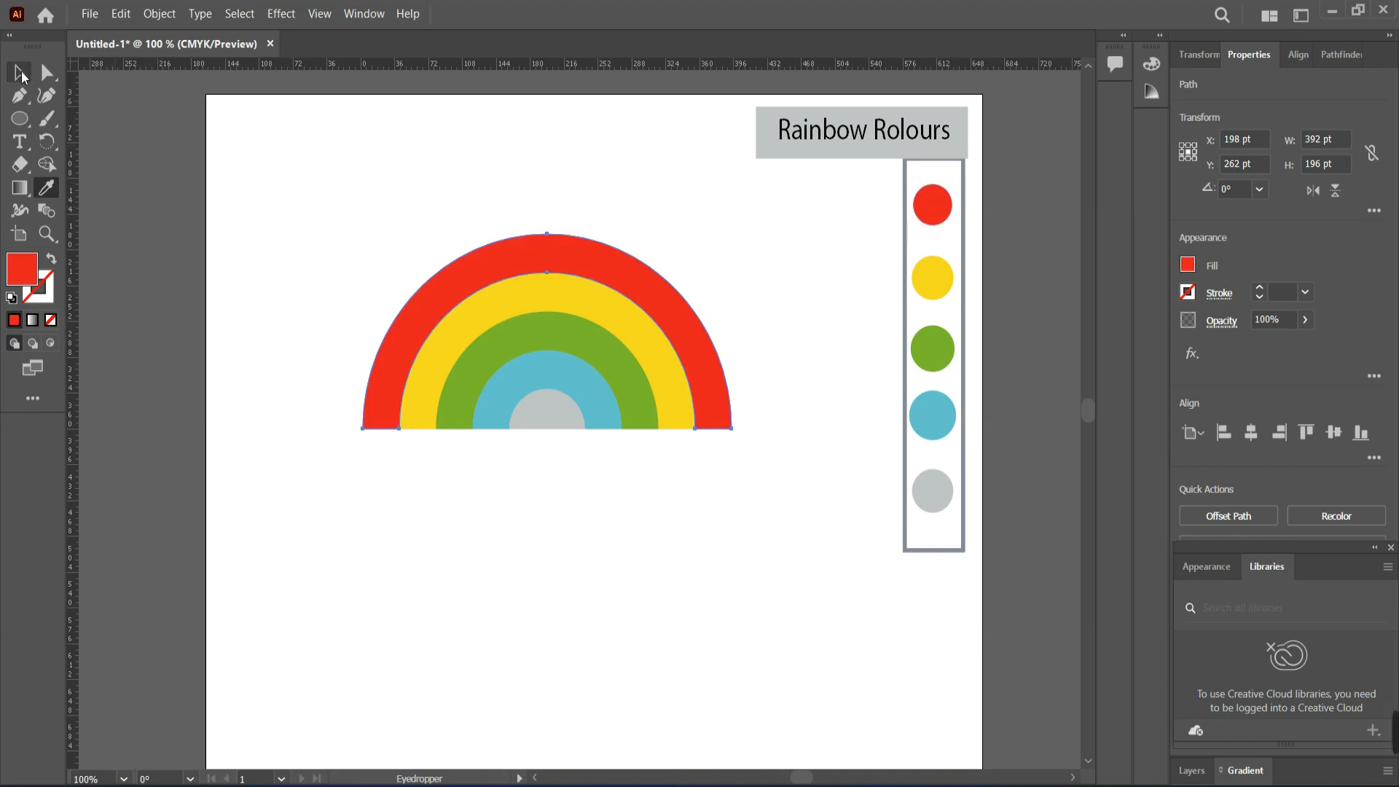
Try moving the blue, green, yellow and red bands out of the rainbow one at a time, undoing each move.
{"action": "left_click", "coordinate": [20, 73]}
{"action": "left_click", "coordinate": [564, 438]}
{"action": "mouse_move", "coordinate": [559, 425]}
{"action": "left_mouse_down"}
{"action": "mouse_move", "coordinate": [565, 464]}
{"action": "mouse_move", "coordinate": [562, 426]}
{"action": "left_mouse_up"}
{"action": "left_click_drag", "start_coordinate": [565, 372], "coordinate": [615, 445]}
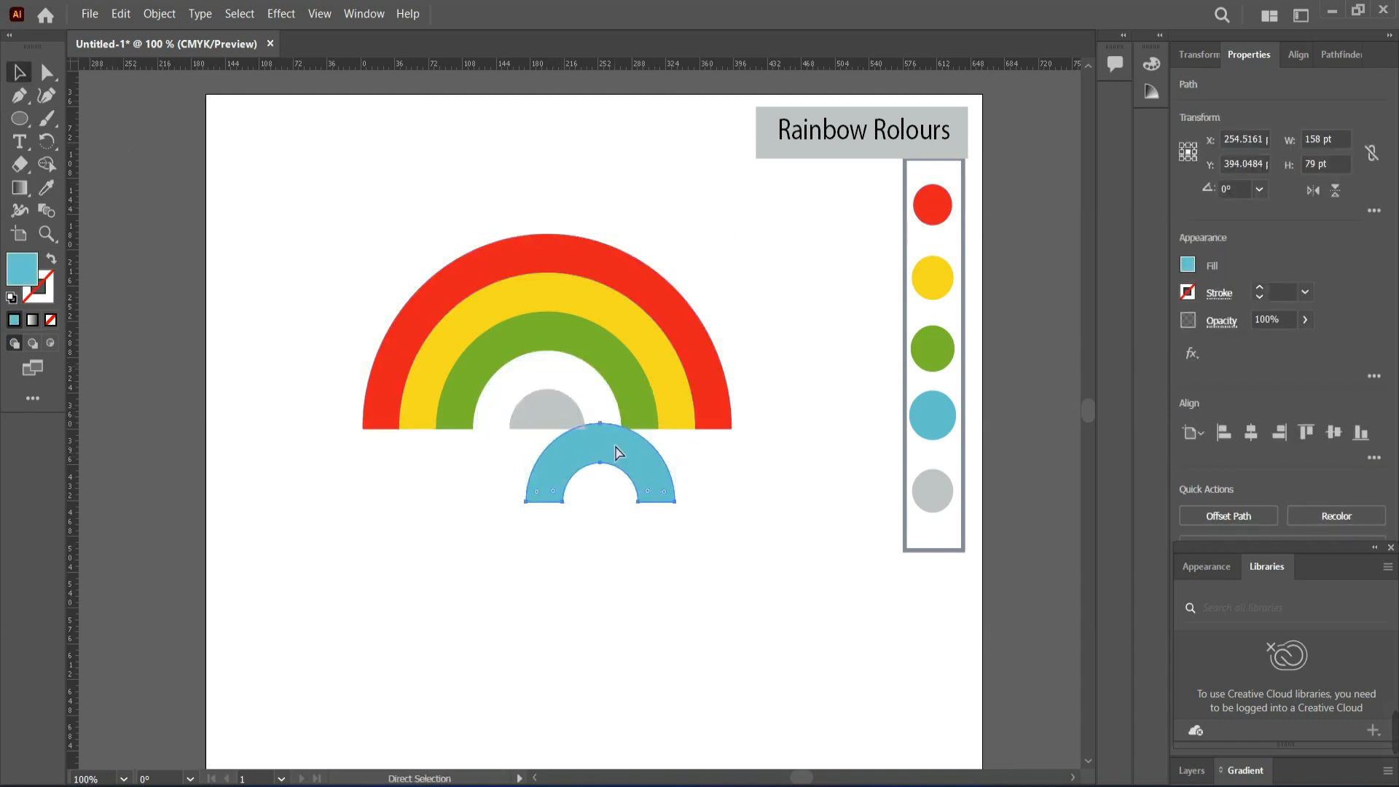
{"action": "key", "text": "ctrl+z"}
{"action": "left_click_drag", "start_coordinate": [605, 338], "coordinate": [615, 365]}
{"action": "key", "text": "ctrl+z"}
{"action": "key", "text": "a"}
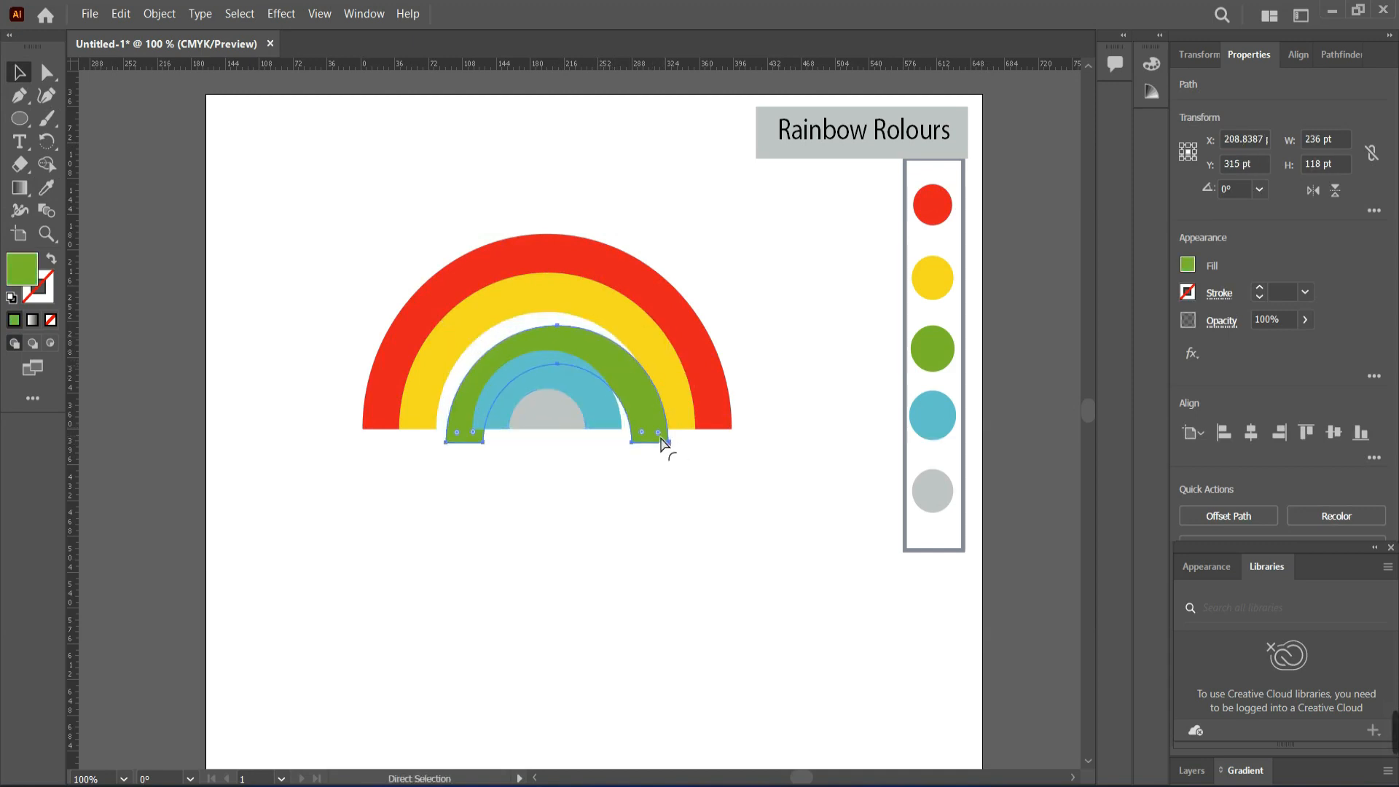
{"action": "left_click", "coordinate": [659, 434]}
{"action": "left_click_drag", "start_coordinate": [420, 426], "coordinate": [421, 487]}
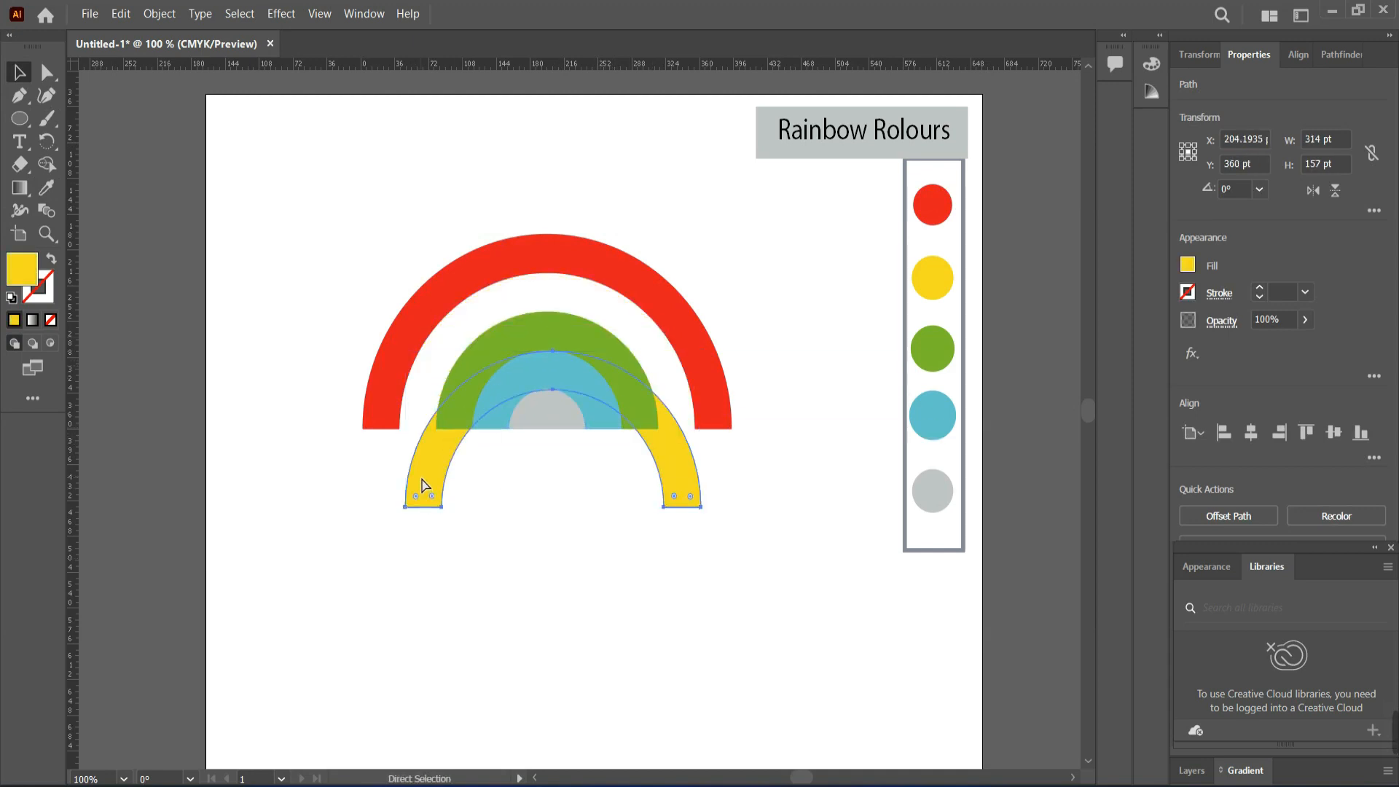
{"action": "key", "text": "ctrl+z"}
{"action": "left_click_drag", "start_coordinate": [376, 399], "coordinate": [377, 440]}
{"action": "key", "text": "ctrl+z"}
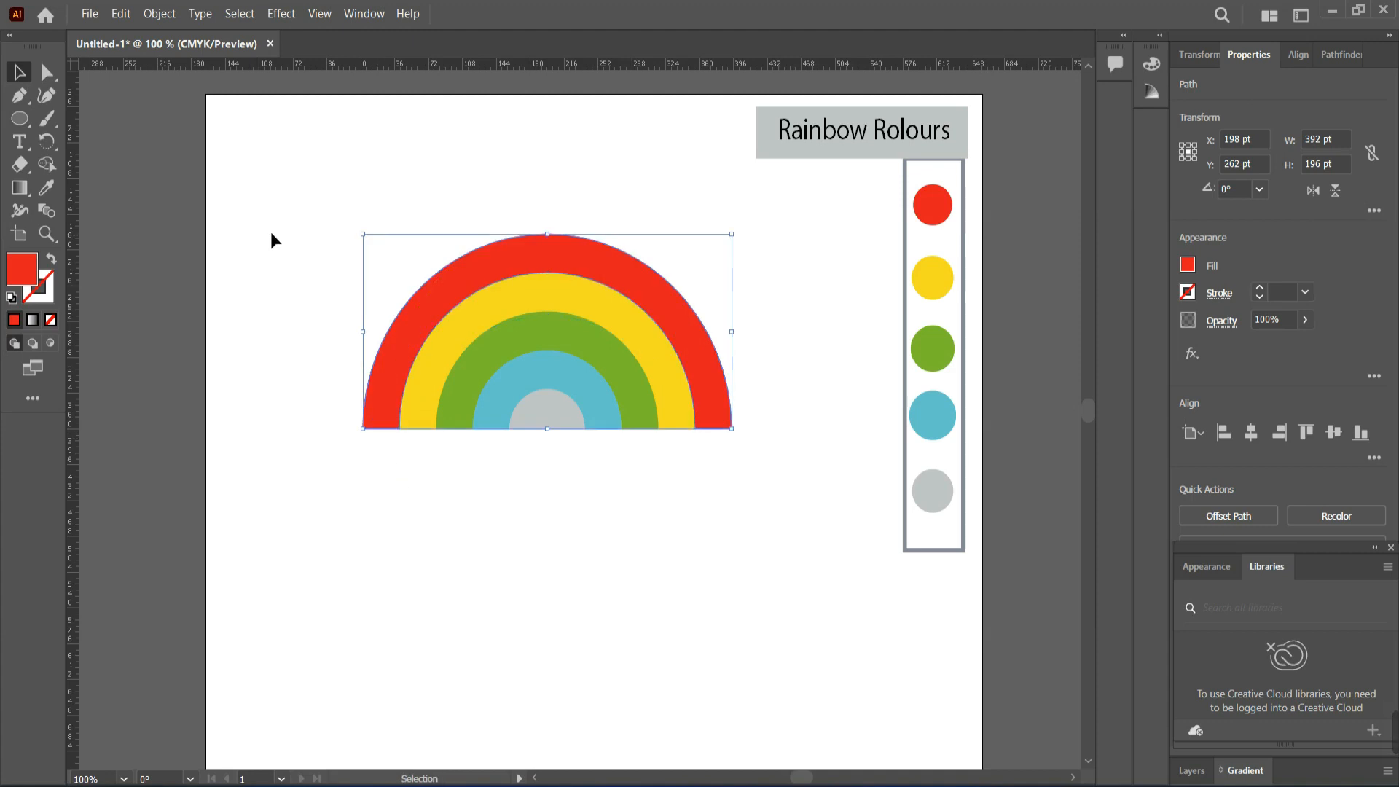
Delete the gray half-circle at the rainbow's centre.
{"action": "left_click", "coordinate": [267, 248]}
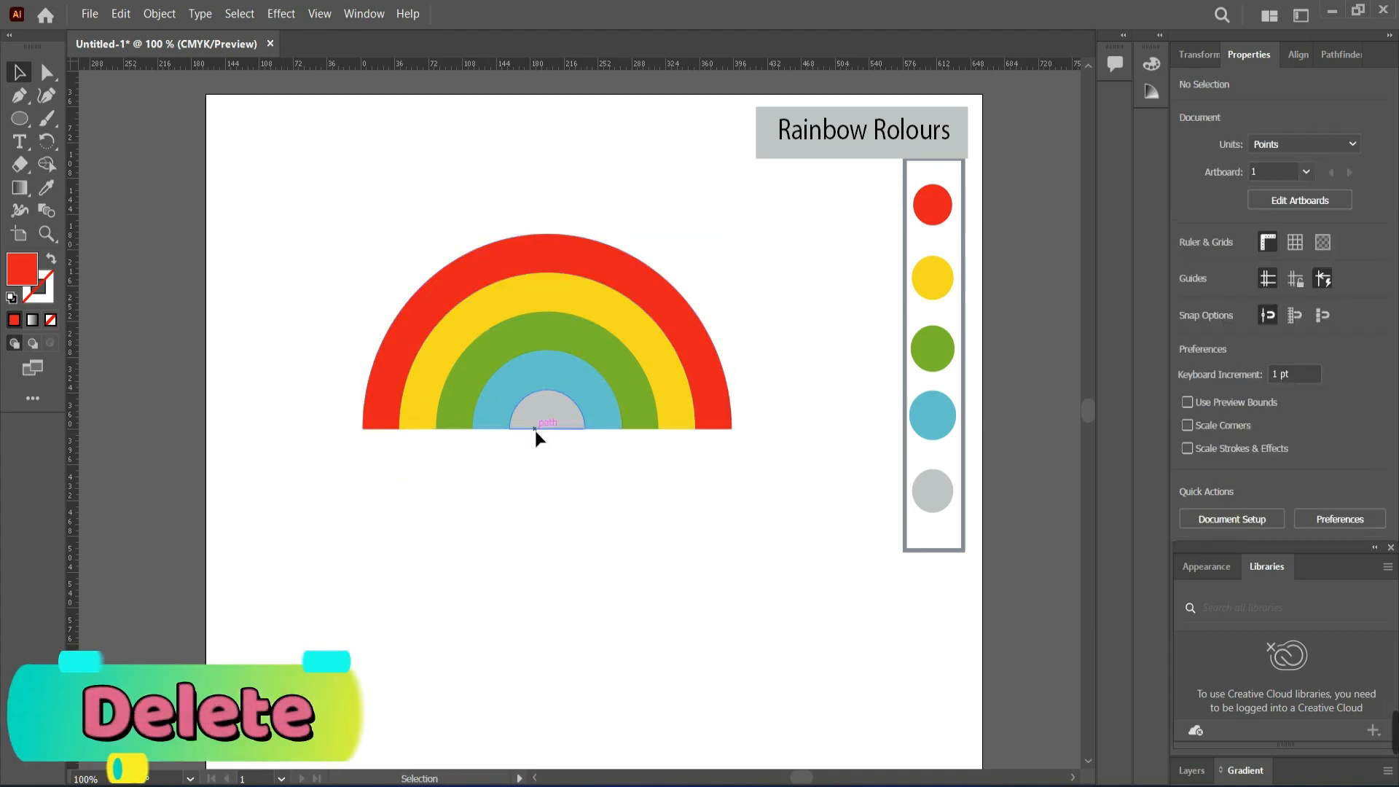
{"action": "left_click_drag", "start_coordinate": [534, 428], "coordinate": [536, 531]}
{"action": "key", "text": "Delete"}
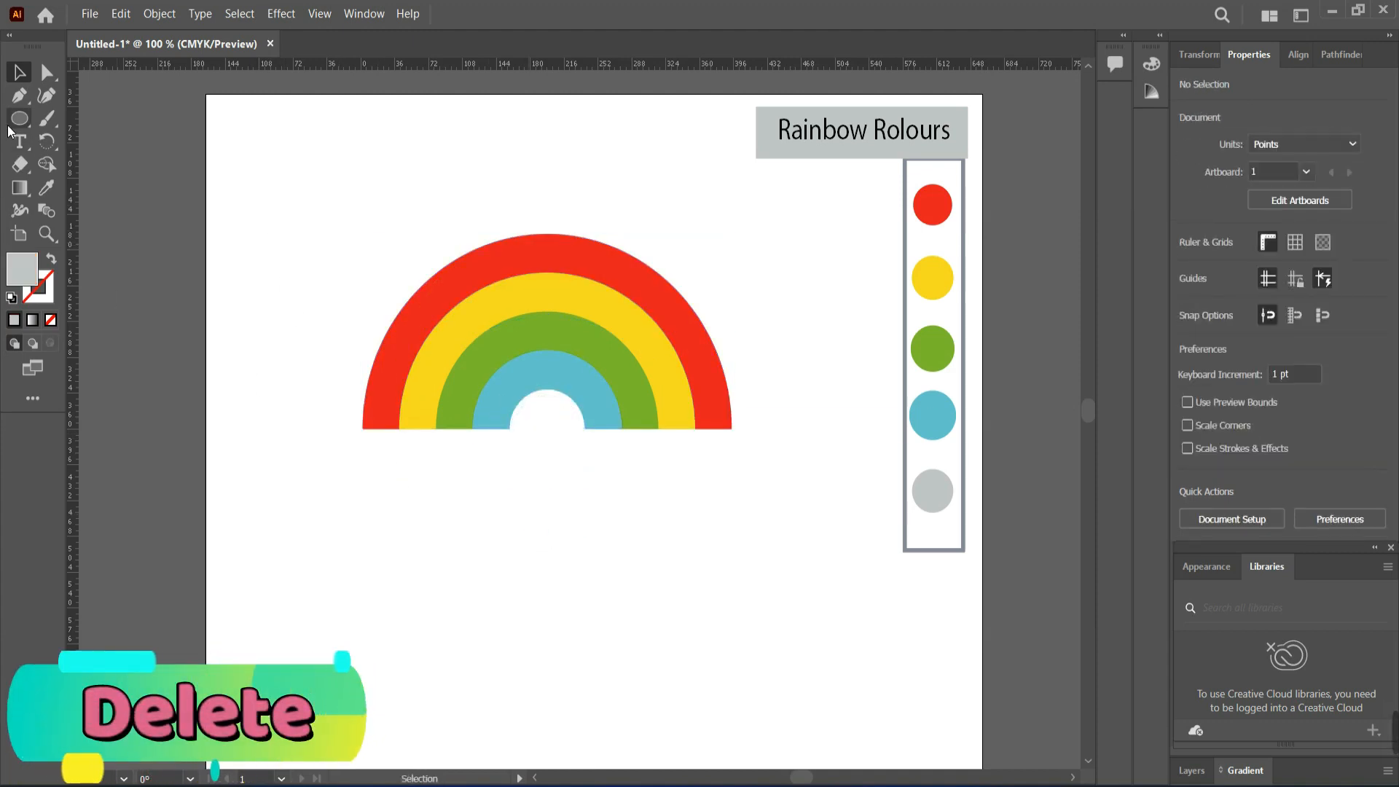
Draw four overlapping gray circles, each about 86 pt wide, over the rainbow's left end and unite them into one cloud.
{"action": "key", "text": "l"}
{"action": "left_click_drag", "start_coordinate": [347, 430], "coordinate": [420, 496]}
{"action": "left_click", "coordinate": [18, 72]}
{"action": "left_click", "coordinate": [357, 451], "text": "shift"}
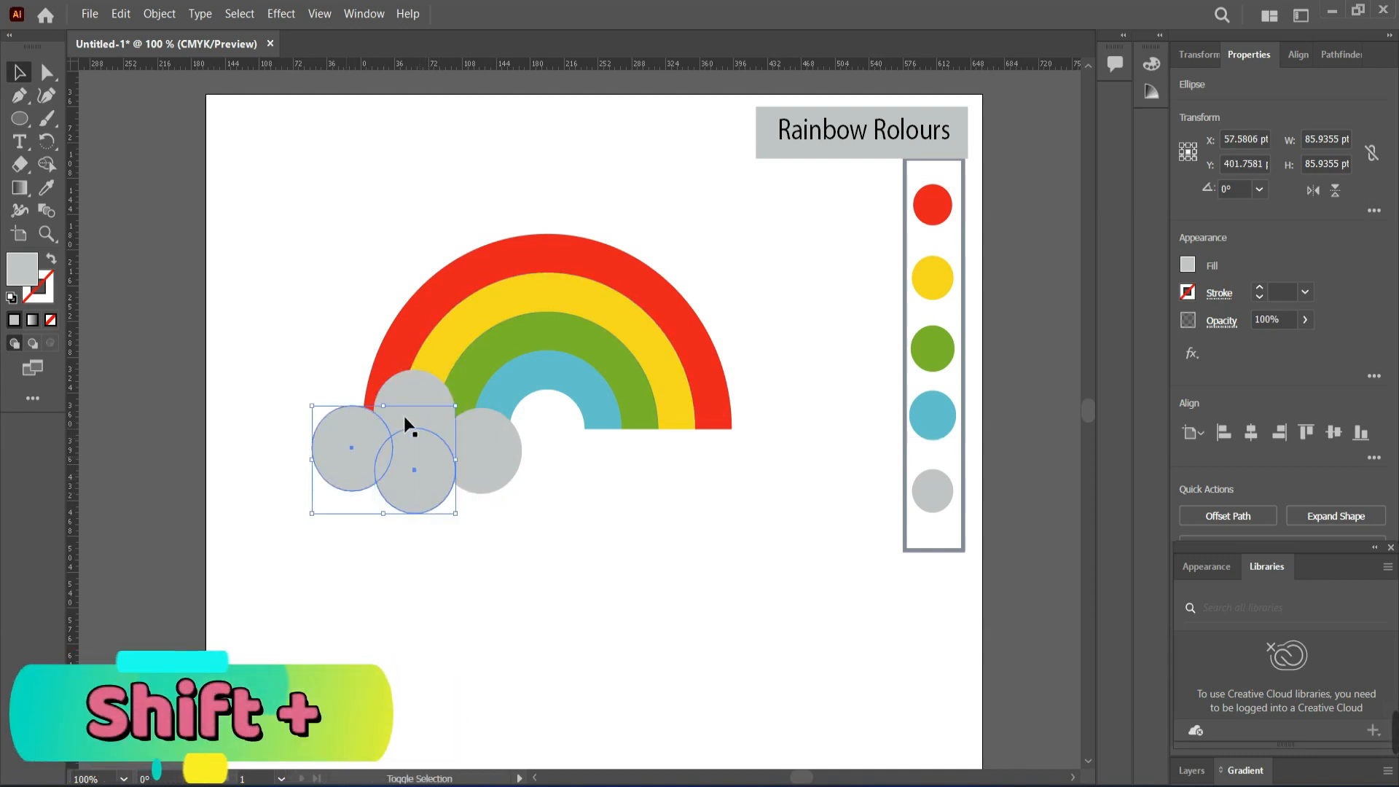
{"action": "left_click", "coordinate": [428, 395], "text": "shift"}
{"action": "left_click", "coordinate": [478, 437], "text": "shift"}
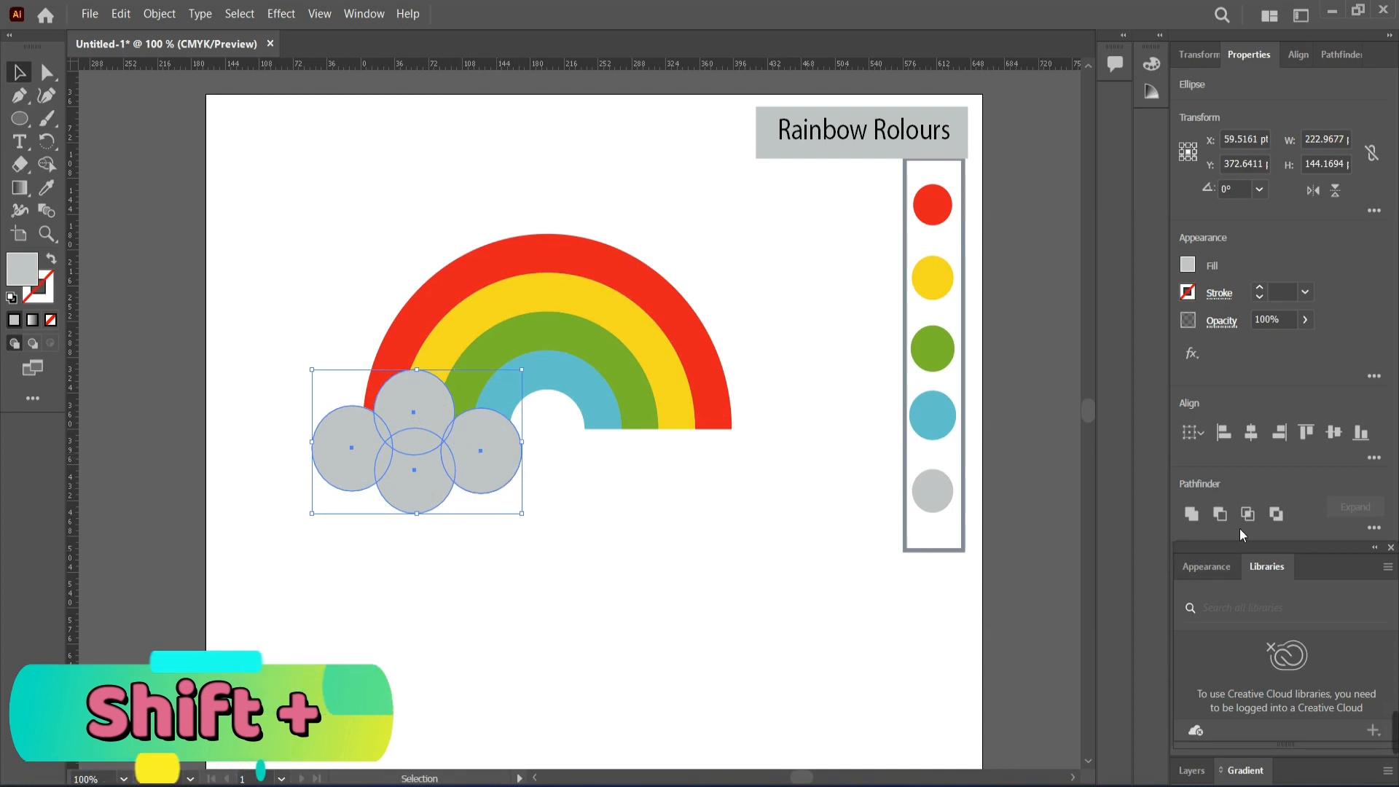
{"action": "left_click", "coordinate": [1192, 515]}
{"action": "left_click", "coordinate": [640, 548]}
Duplicate the cloud onto the rainbow's right end and deselect it.
{"action": "left_click", "coordinate": [430, 458]}
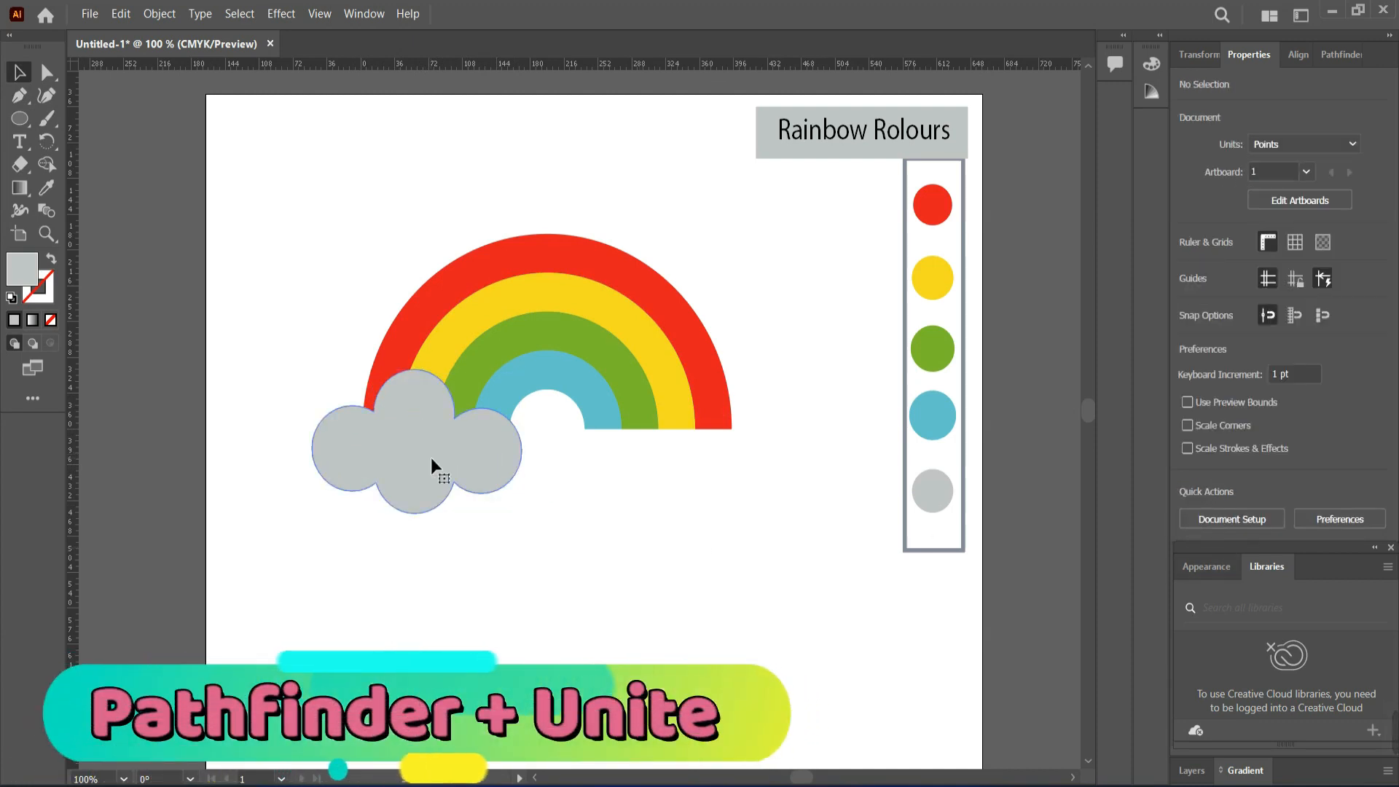
{"action": "left_click_drag", "start_coordinate": [432, 465], "coordinate": [685, 466]}
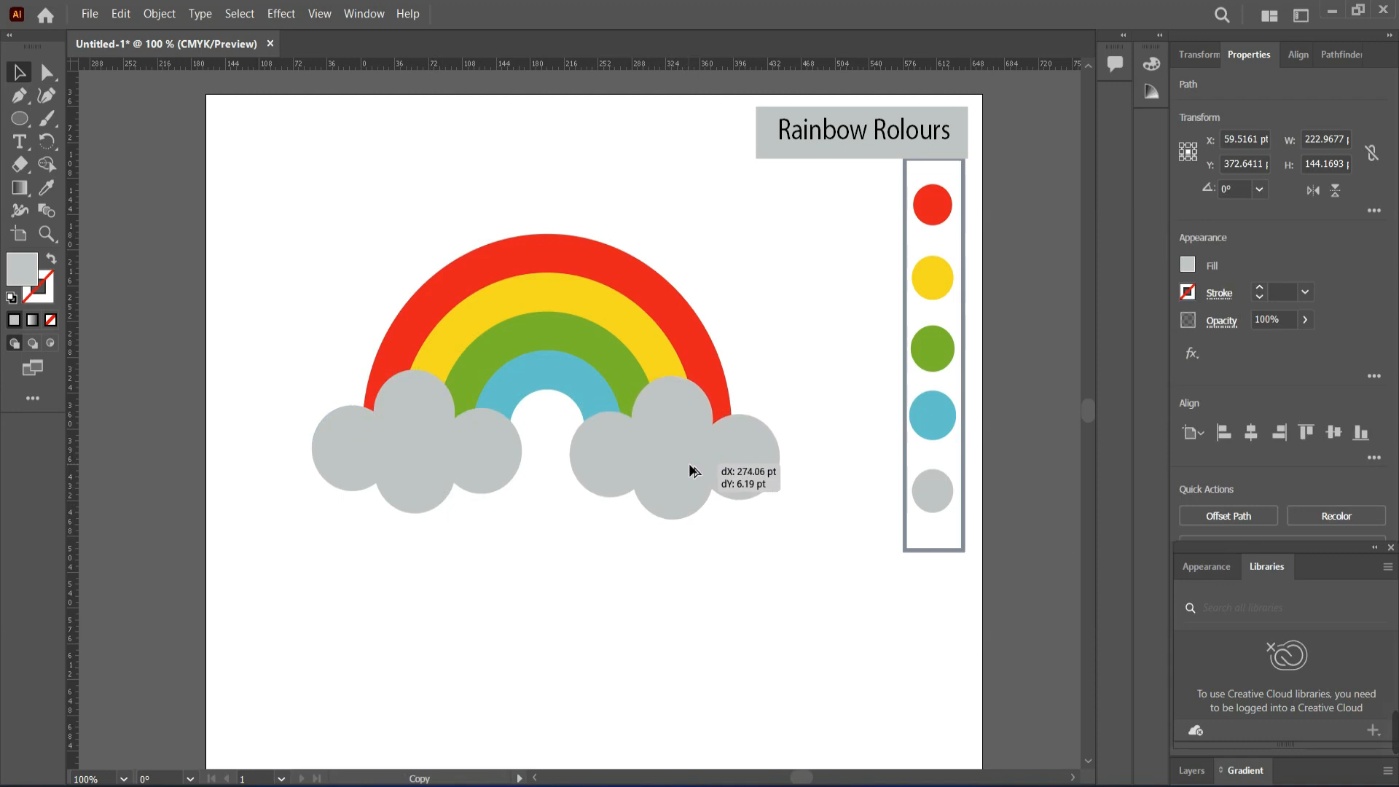
{"action": "left_click", "coordinate": [529, 570]}
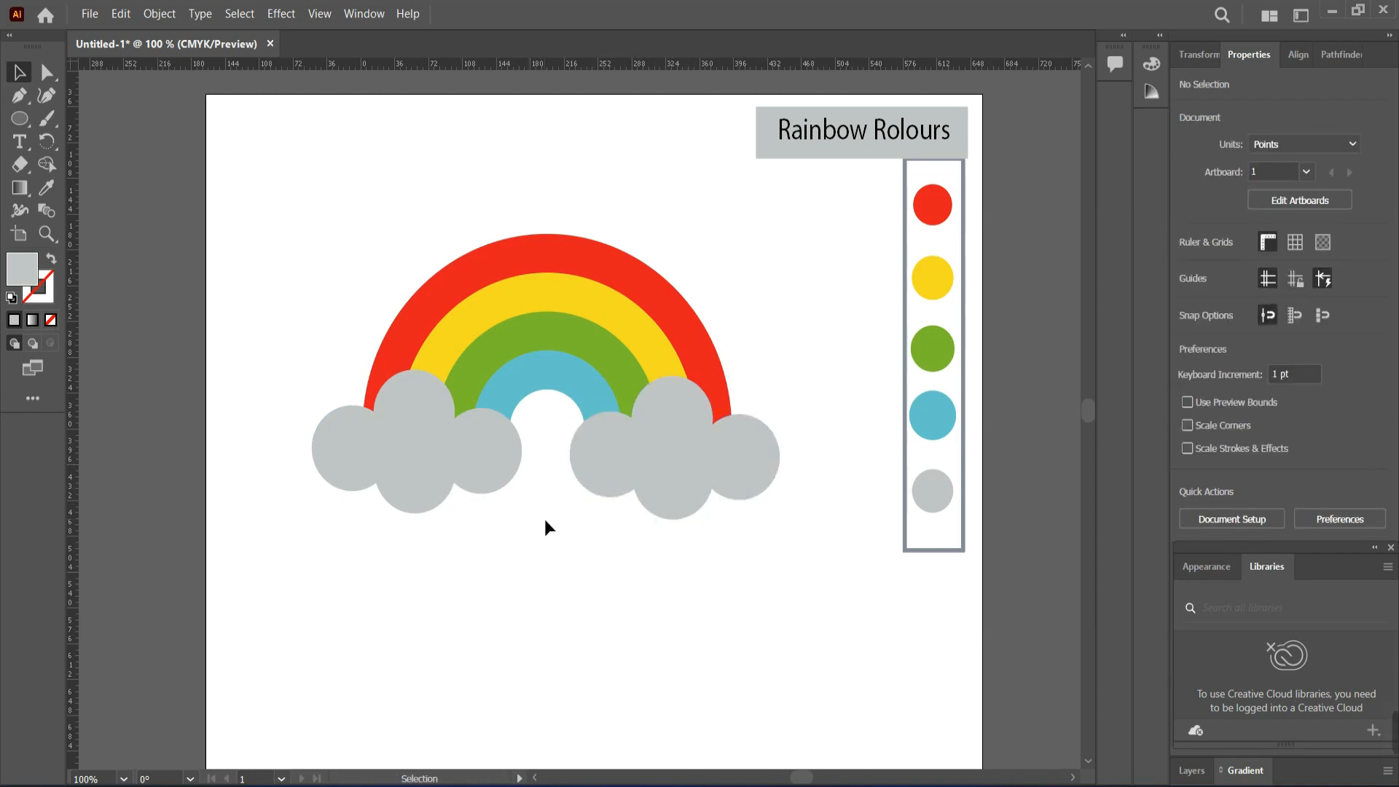
Nudge the right cloud up so that it sits level with the left cloud.
{"action": "left_click", "coordinate": [450, 465]}
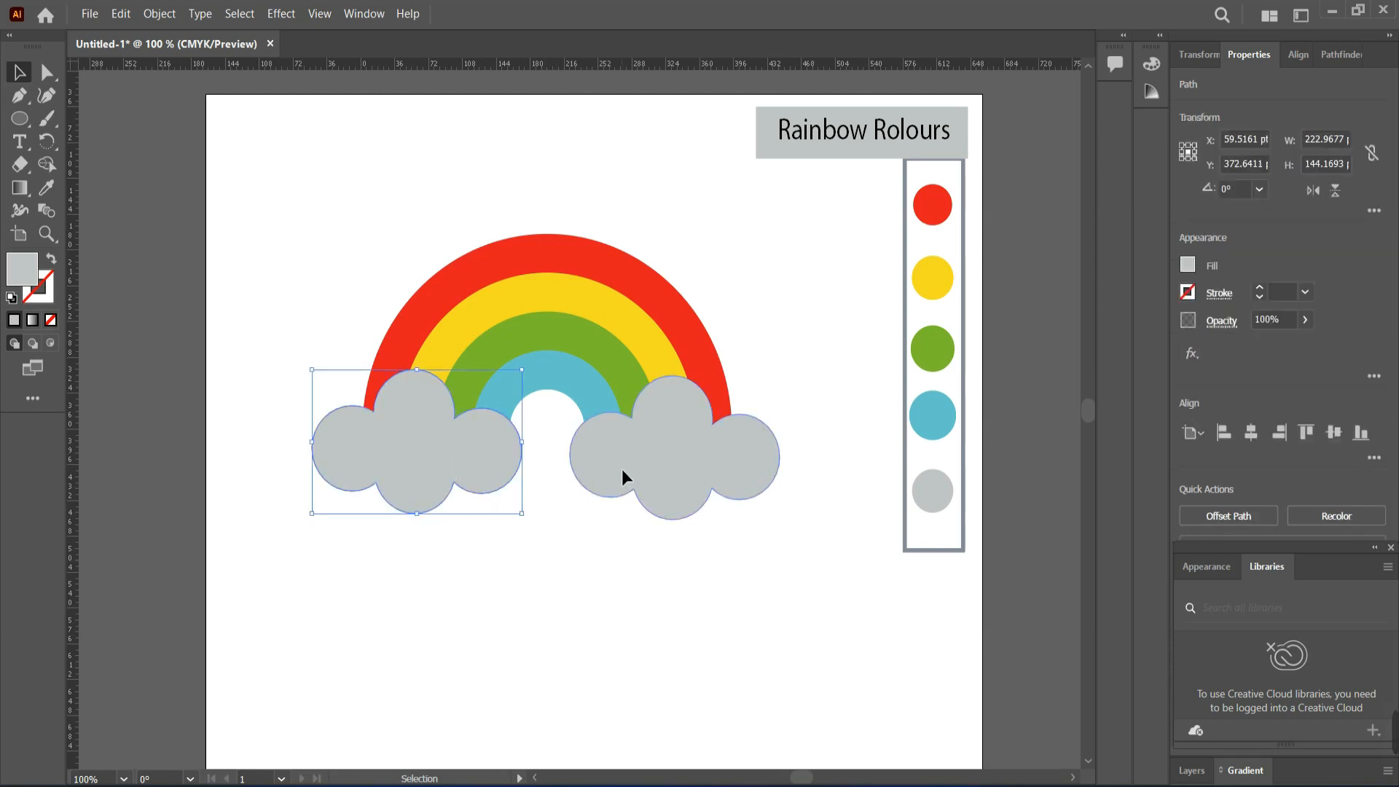
{"action": "left_click", "coordinate": [623, 469]}
{"action": "left_click", "coordinate": [474, 466], "text": "shift"}
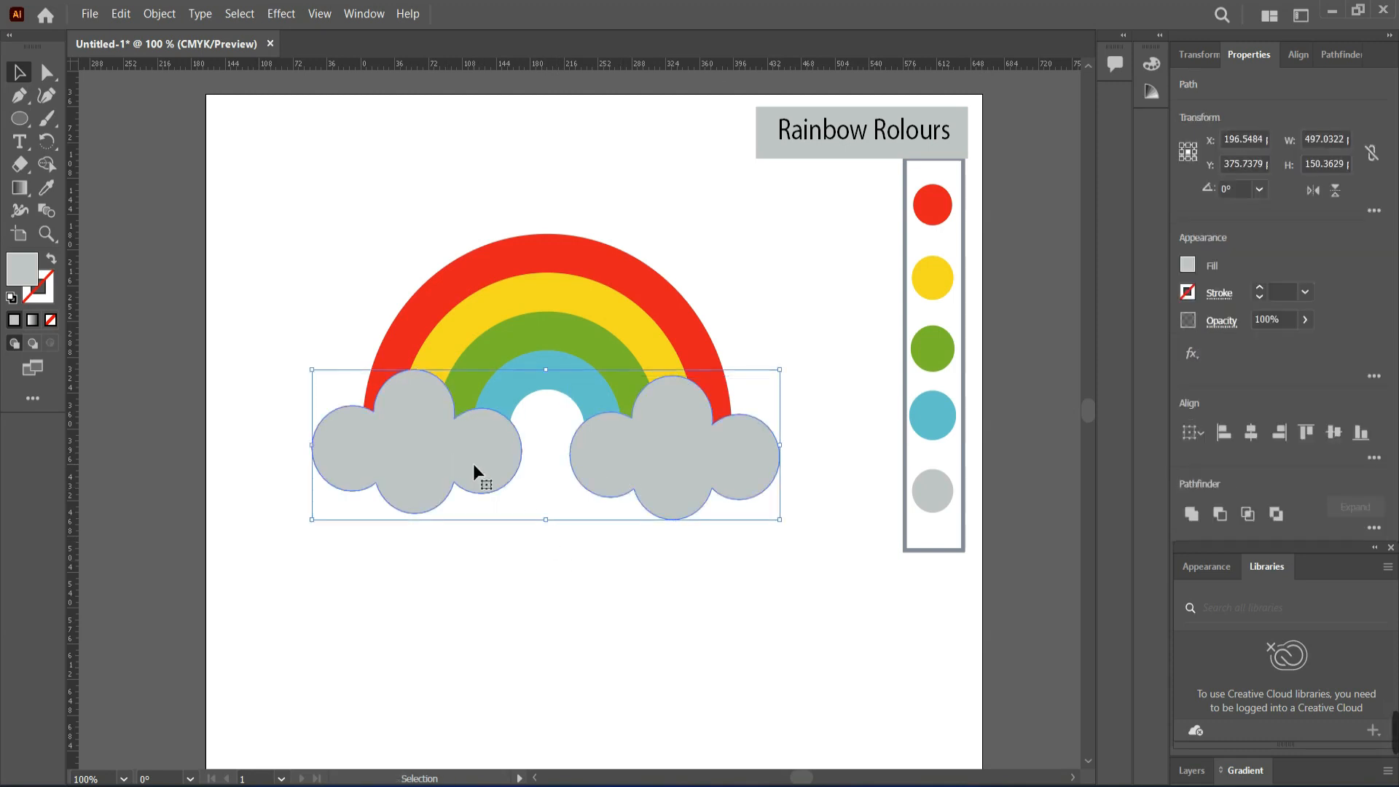
{"action": "left_click", "coordinate": [459, 546]}
{"action": "left_click", "coordinate": [686, 480]}
{"action": "left_click_drag", "start_coordinate": [683, 479], "coordinate": [683, 476]}
Select the whole rainbow with both clouds, apply the Inflate 3D type from 3D and Materials, and deselect the artwork.
{"action": "left_click", "coordinate": [293, 230]}
{"action": "left_click_drag", "start_coordinate": [294, 230], "coordinate": [737, 505]}
{"action": "left_click", "coordinate": [348, 13]}
{"action": "left_click", "coordinate": [455, 203]}
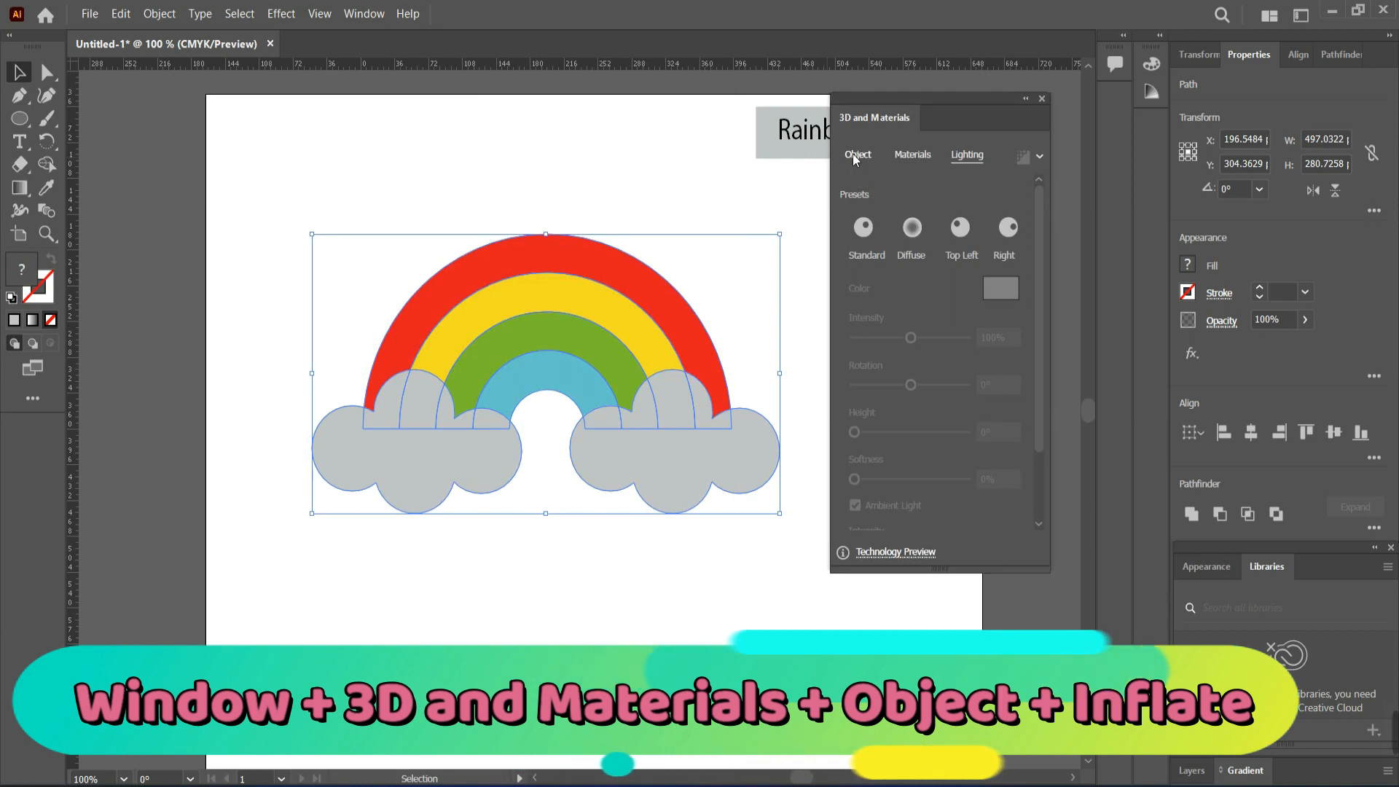
{"action": "left_click", "coordinate": [854, 155]}
{"action": "left_click", "coordinate": [1011, 238]}
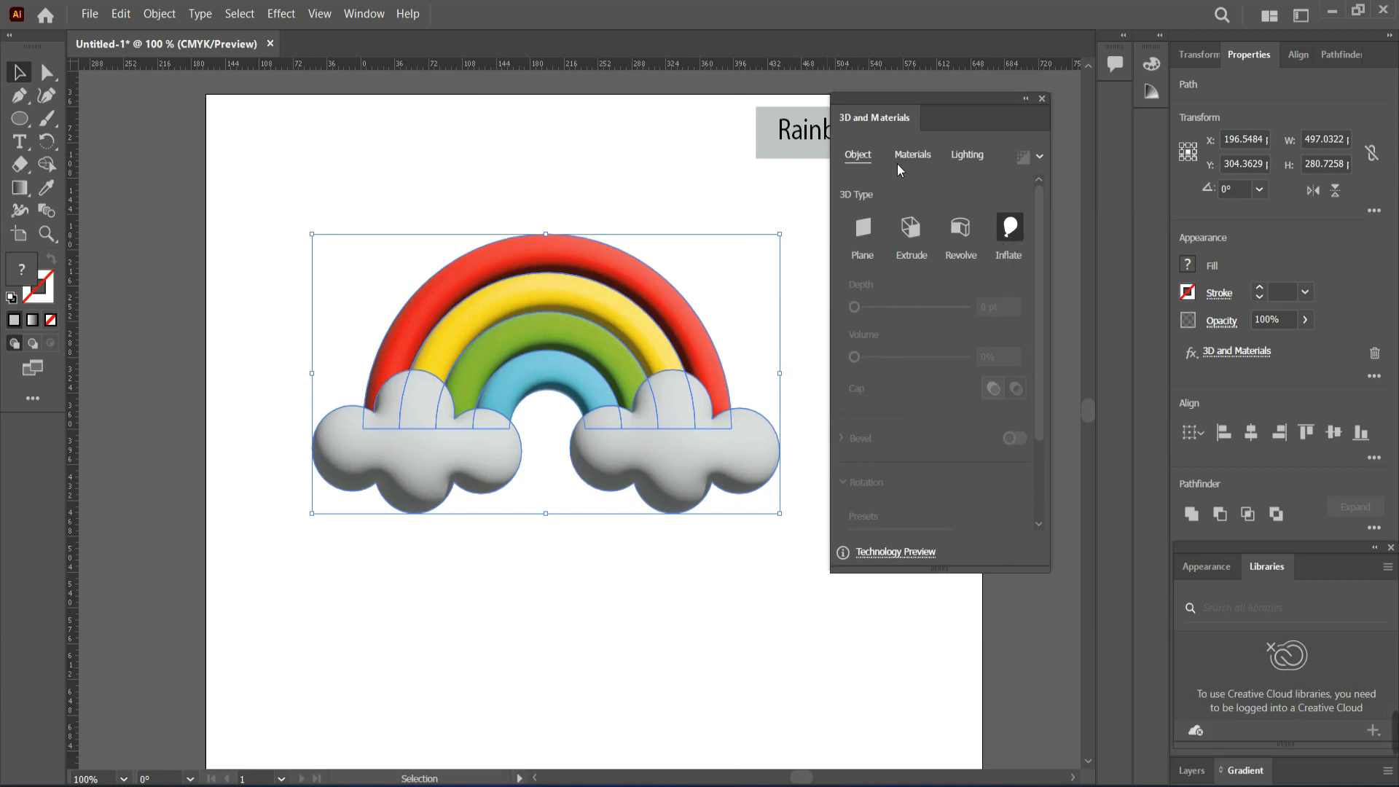
{"action": "left_click", "coordinate": [904, 156]}
{"action": "left_click", "coordinate": [966, 156]}
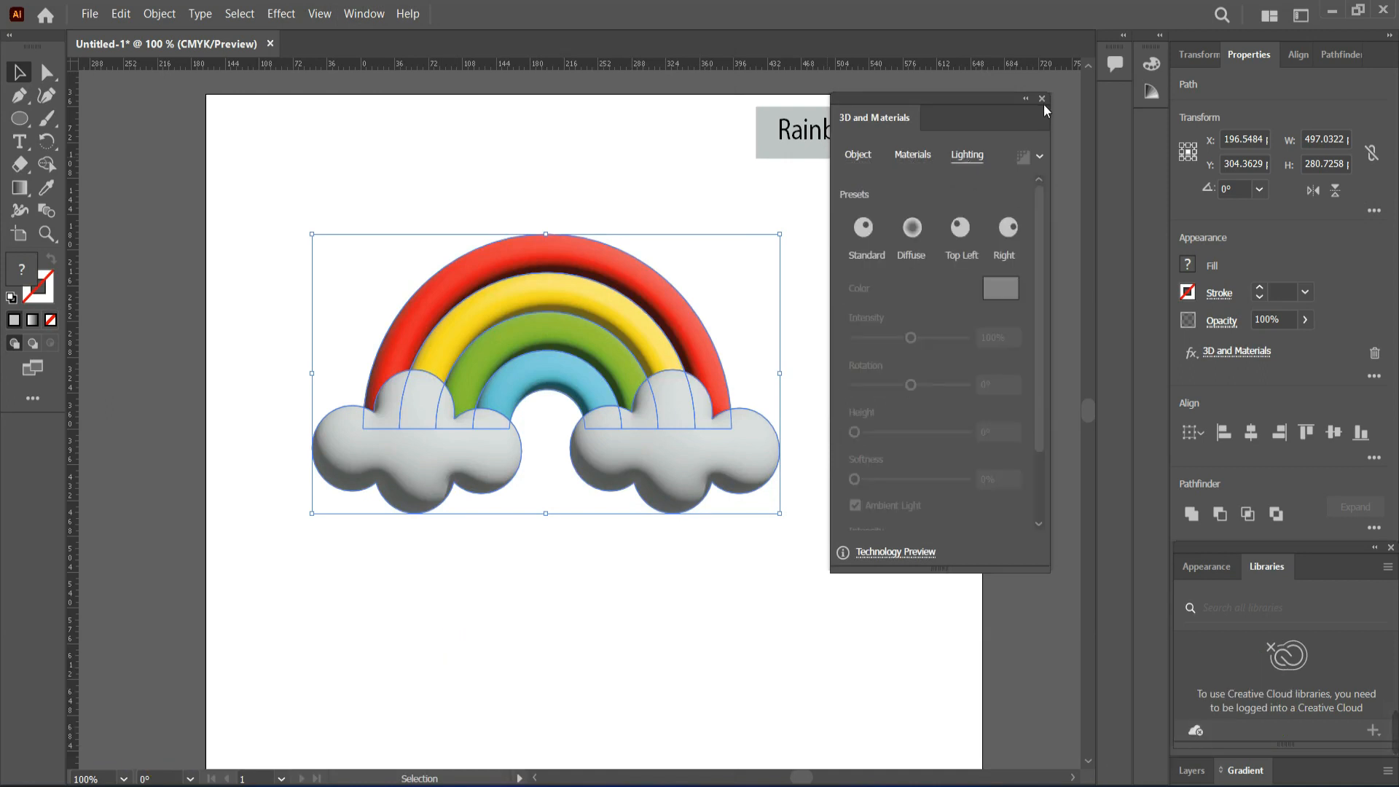
{"action": "left_click", "coordinate": [1043, 100]}
{"action": "left_click", "coordinate": [534, 580]}
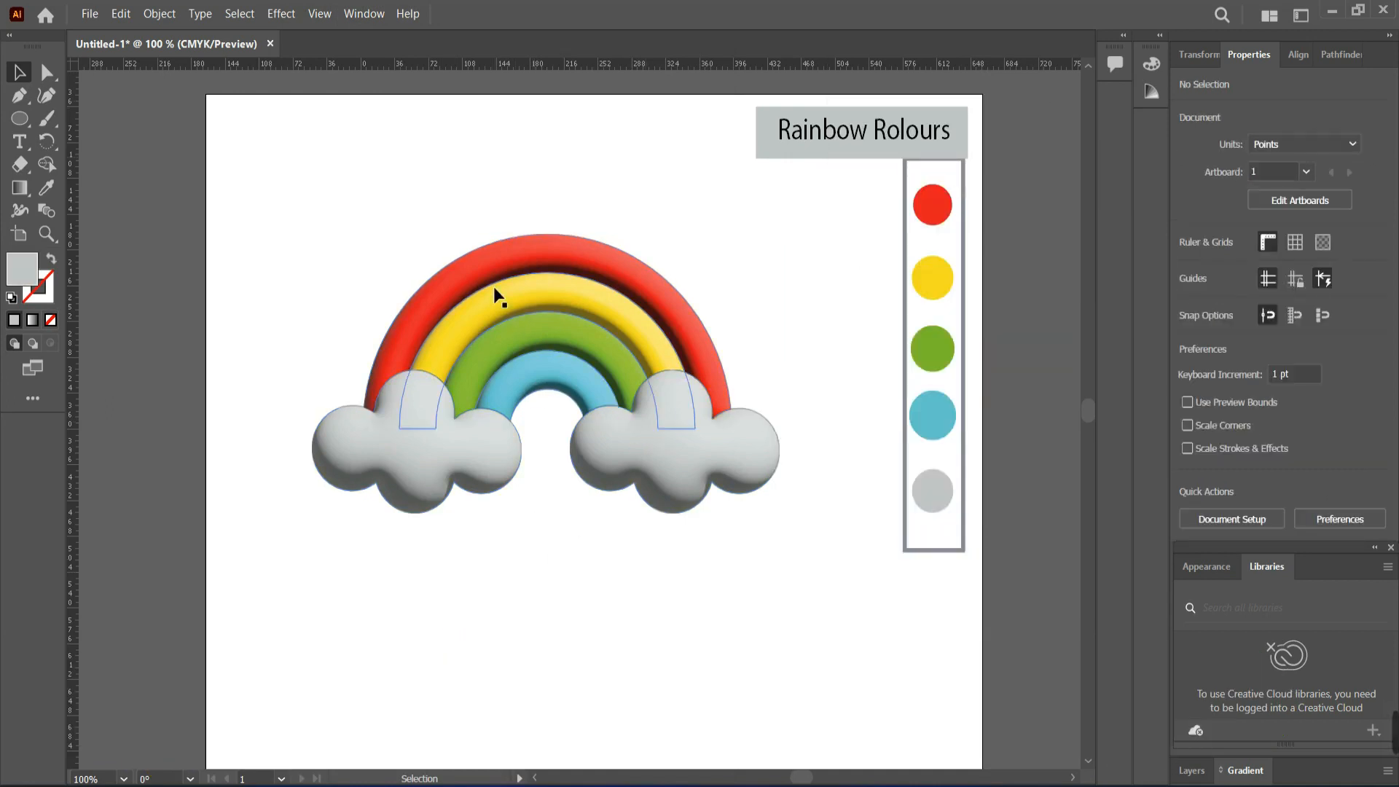
Set the red band's fill to 15% black and the yellow band's fill to C 0, M 0, Y 100, K 5.
{"action": "left_click", "coordinate": [490, 275]}
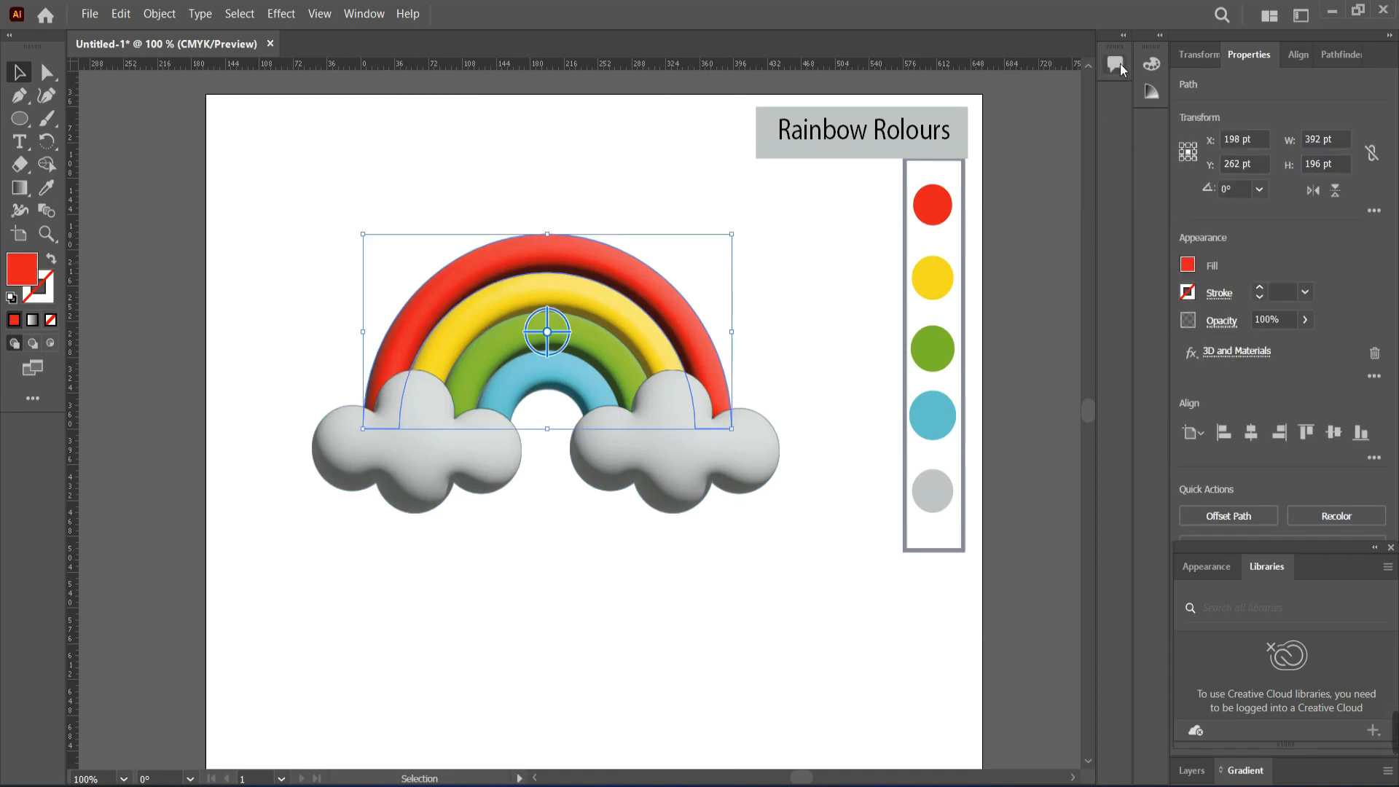
{"action": "left_click", "coordinate": [1151, 65]}
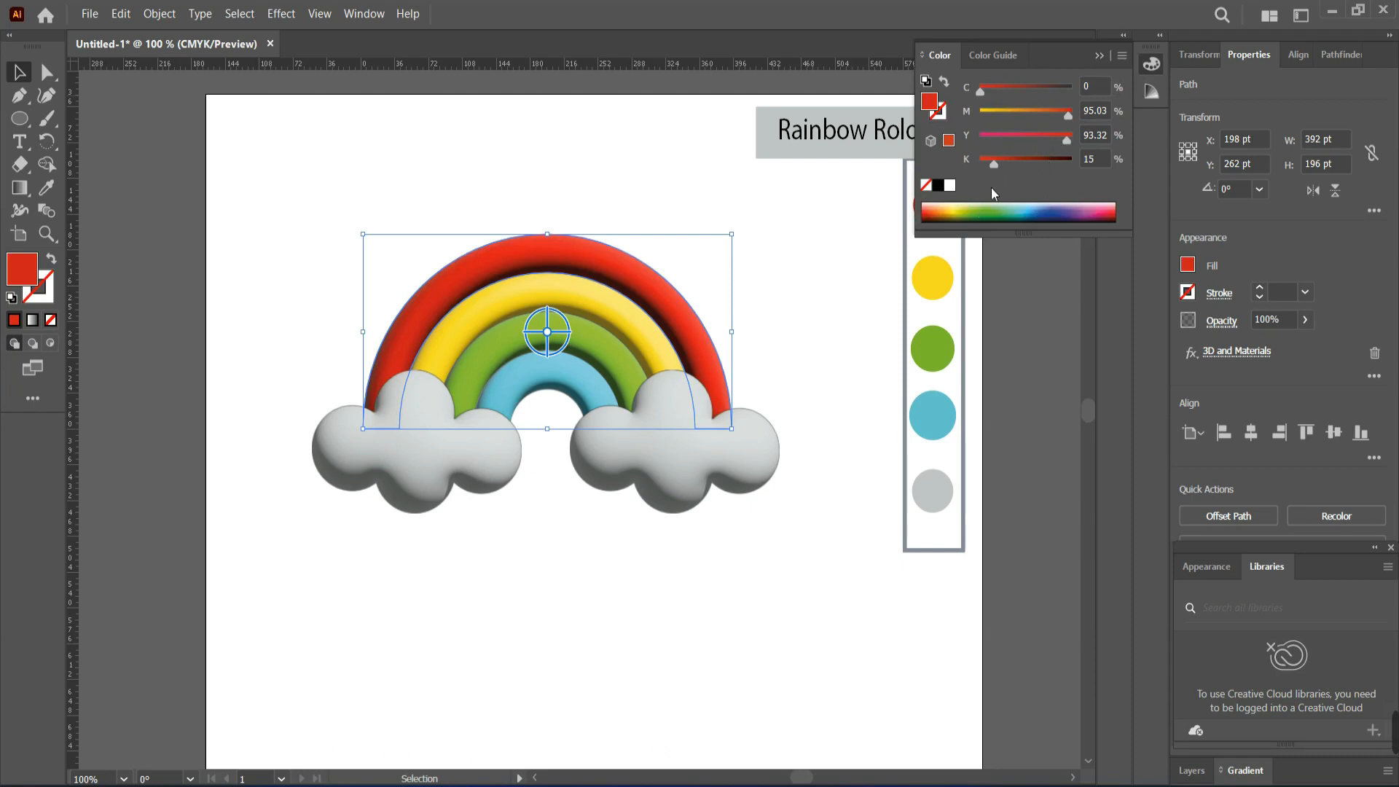
{"action": "left_click", "coordinate": [458, 350]}
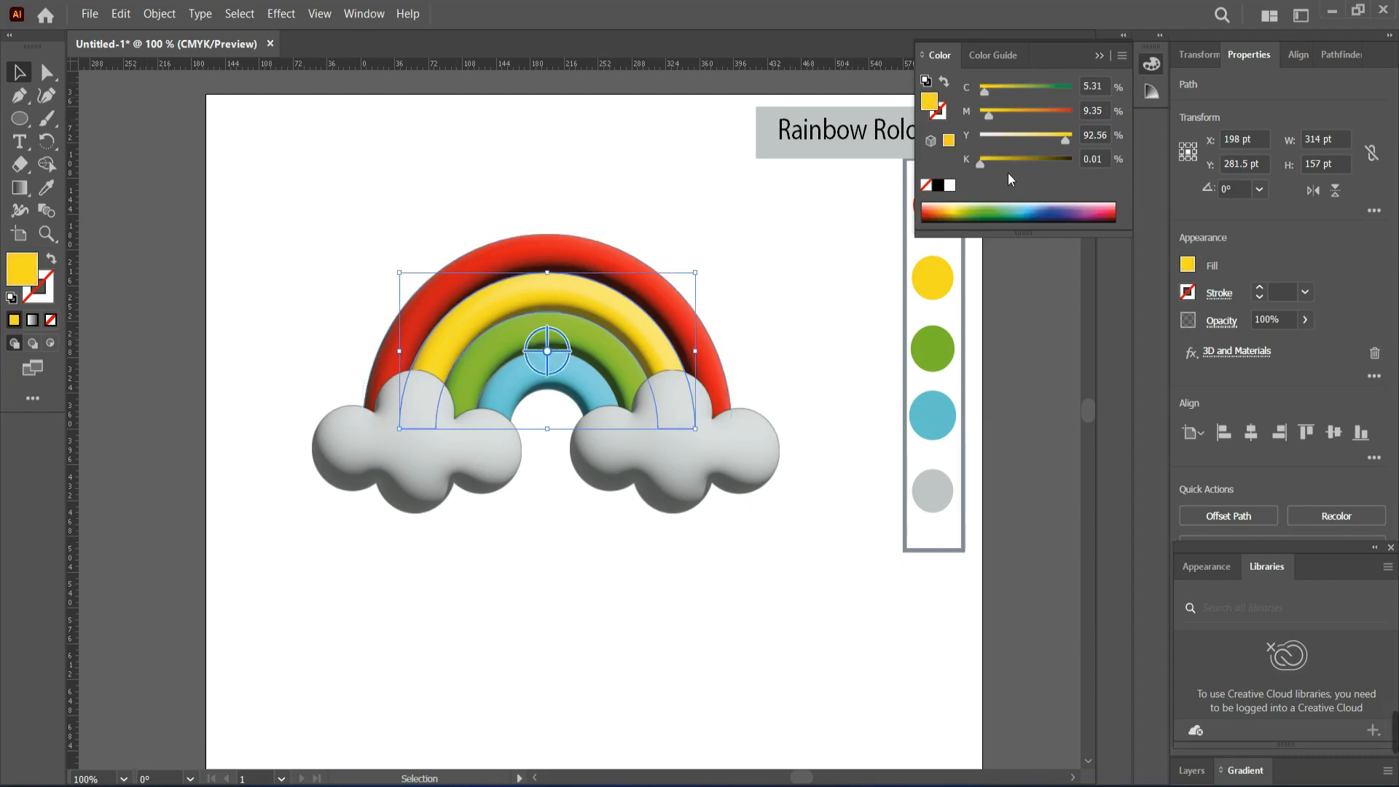
{"action": "left_click_drag", "start_coordinate": [981, 163], "coordinate": [984, 162]}
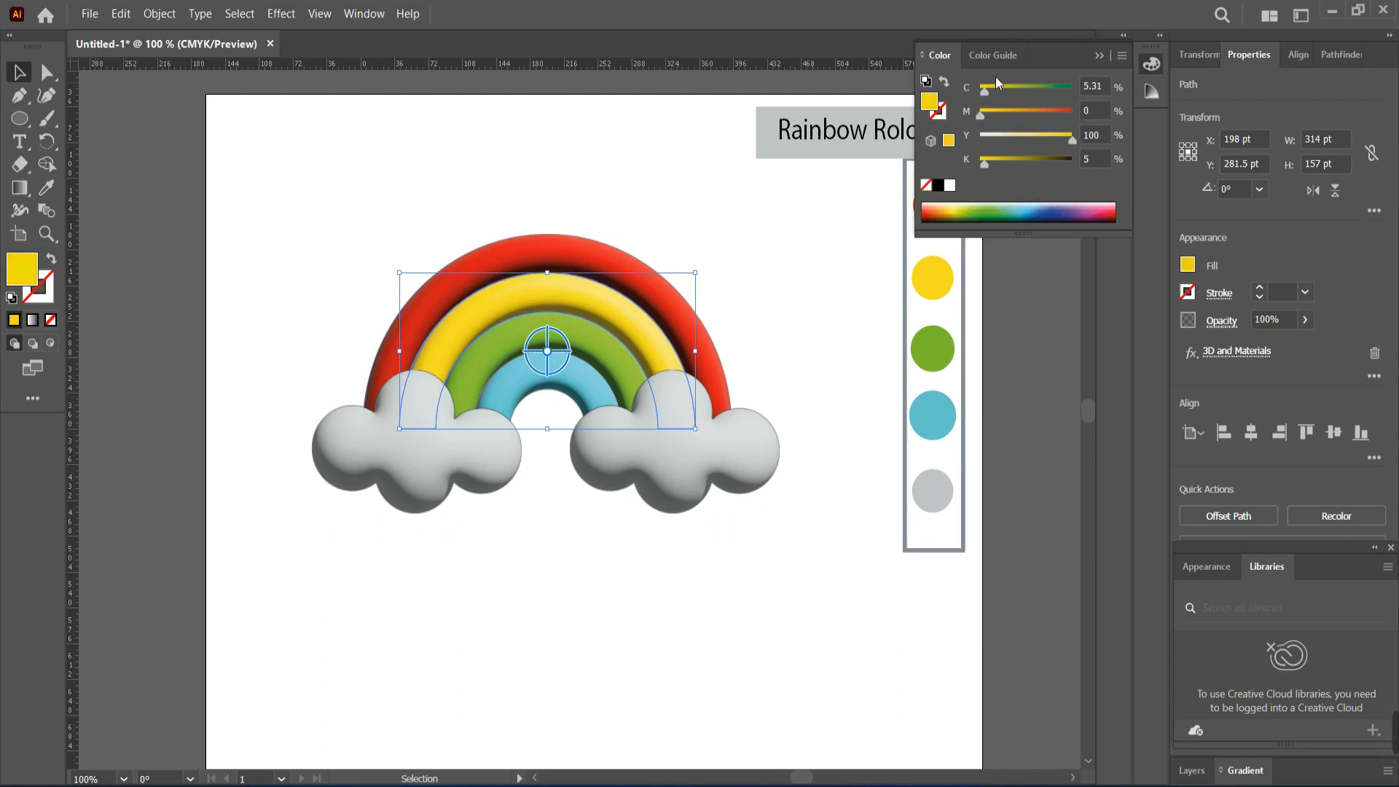
{"action": "left_click_drag", "start_coordinate": [985, 91], "coordinate": [971, 92]}
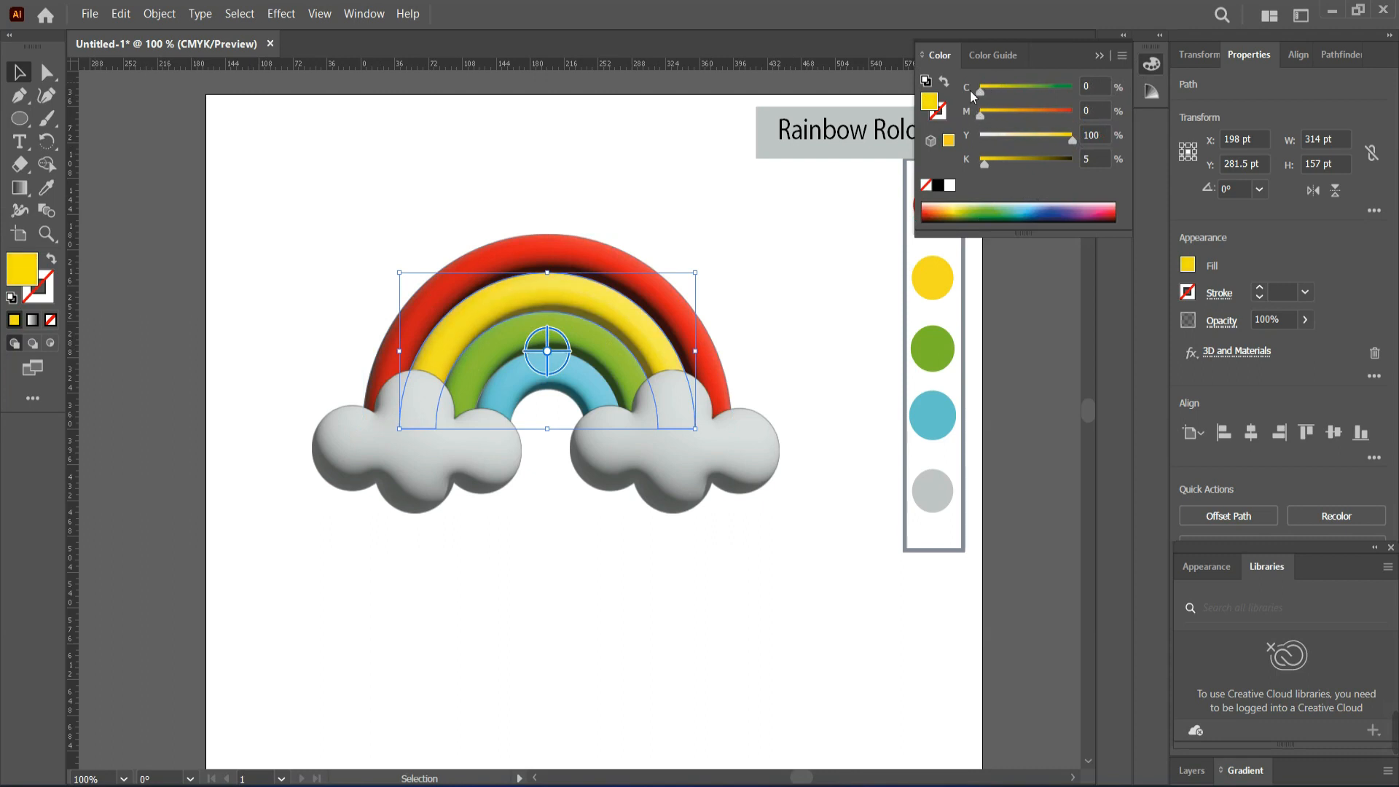
Lower the yellow component of the innermost blue band's fill to make it a brighter sky blue.
{"action": "left_click", "coordinate": [488, 384]}
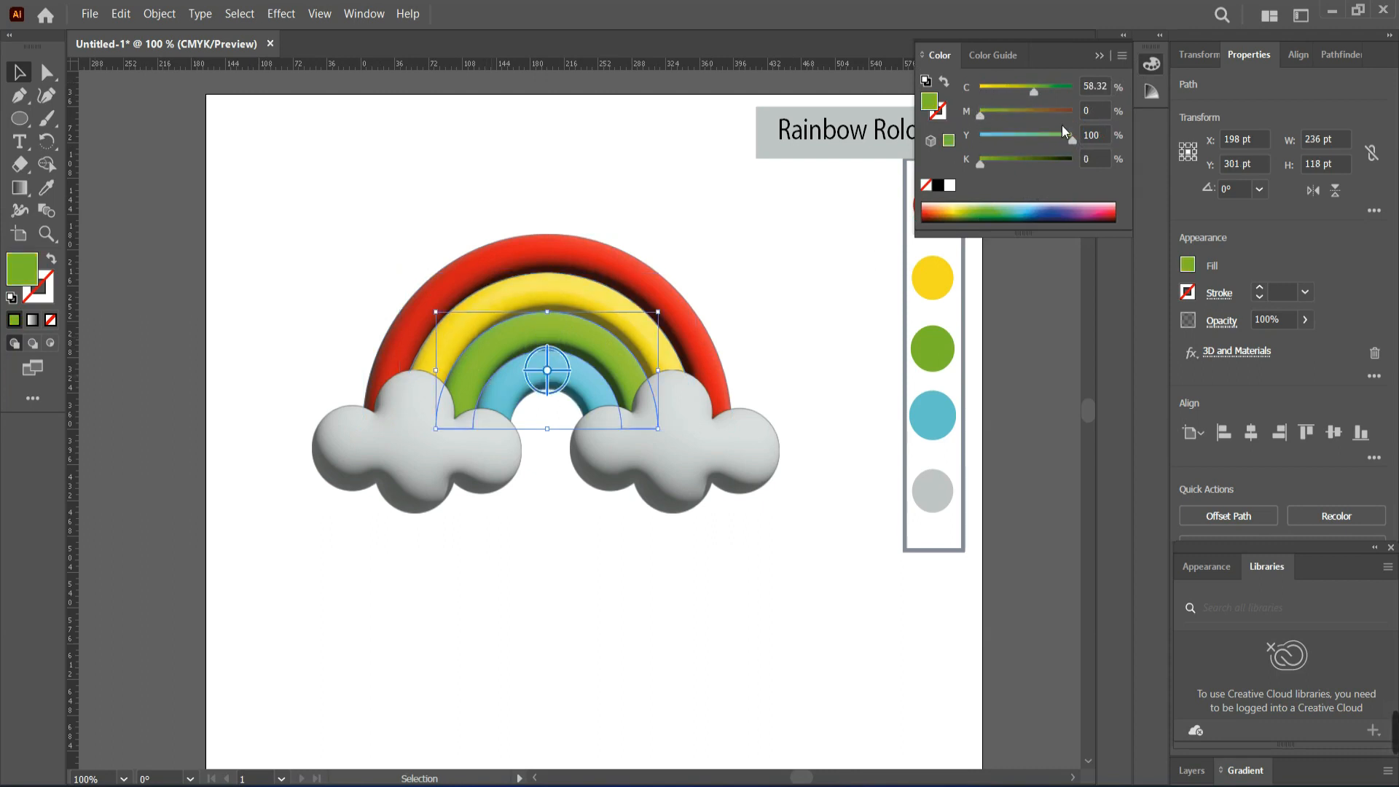
{"action": "left_click", "coordinate": [506, 404]}
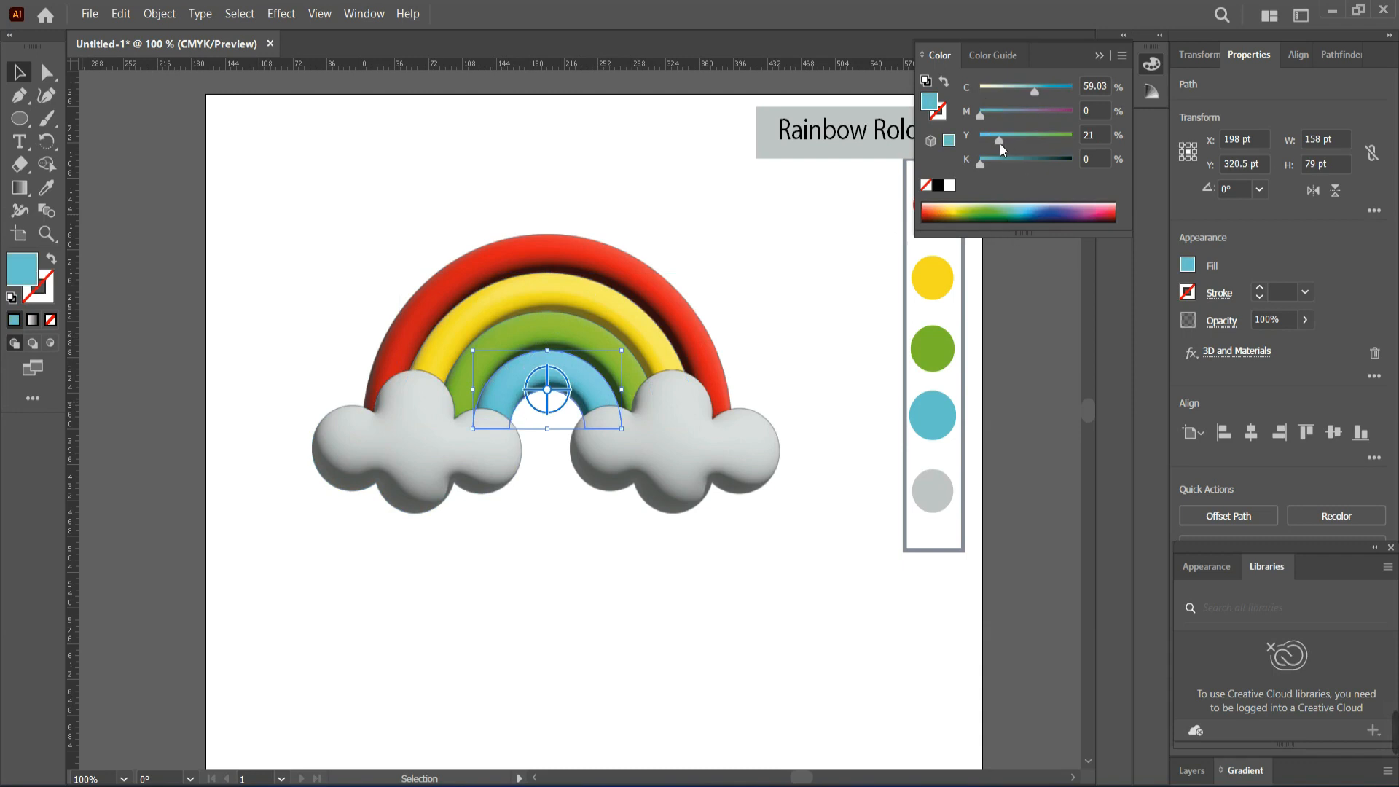
{"action": "left_click_drag", "start_coordinate": [1000, 143], "coordinate": [975, 146]}
Set the right cloud's fill to light blue with C 48, M 4, Y 1, and copy it to the left cloud with the Eyedropper.
{"action": "left_click", "coordinate": [703, 448]}
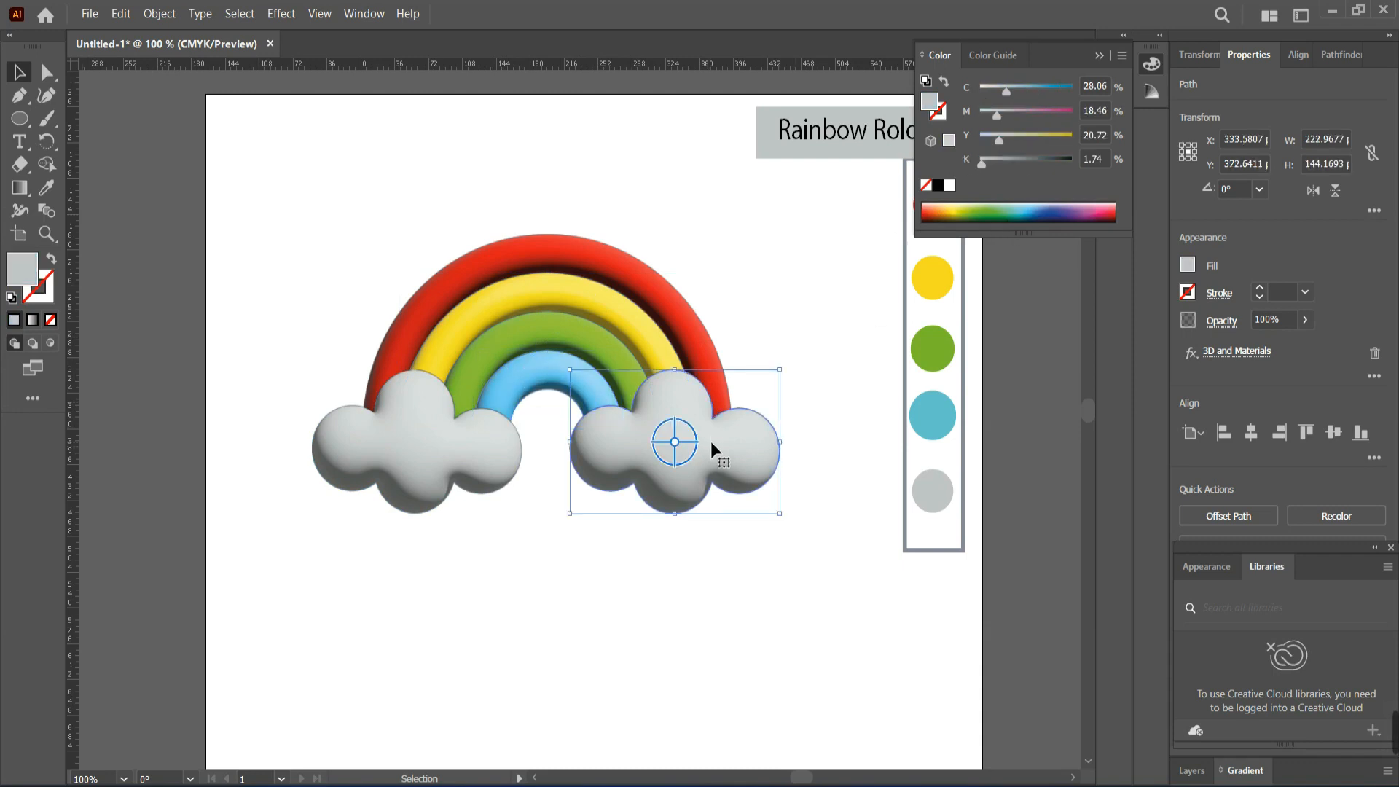
{"action": "left_click_drag", "start_coordinate": [1000, 142], "coordinate": [1021, 93]}
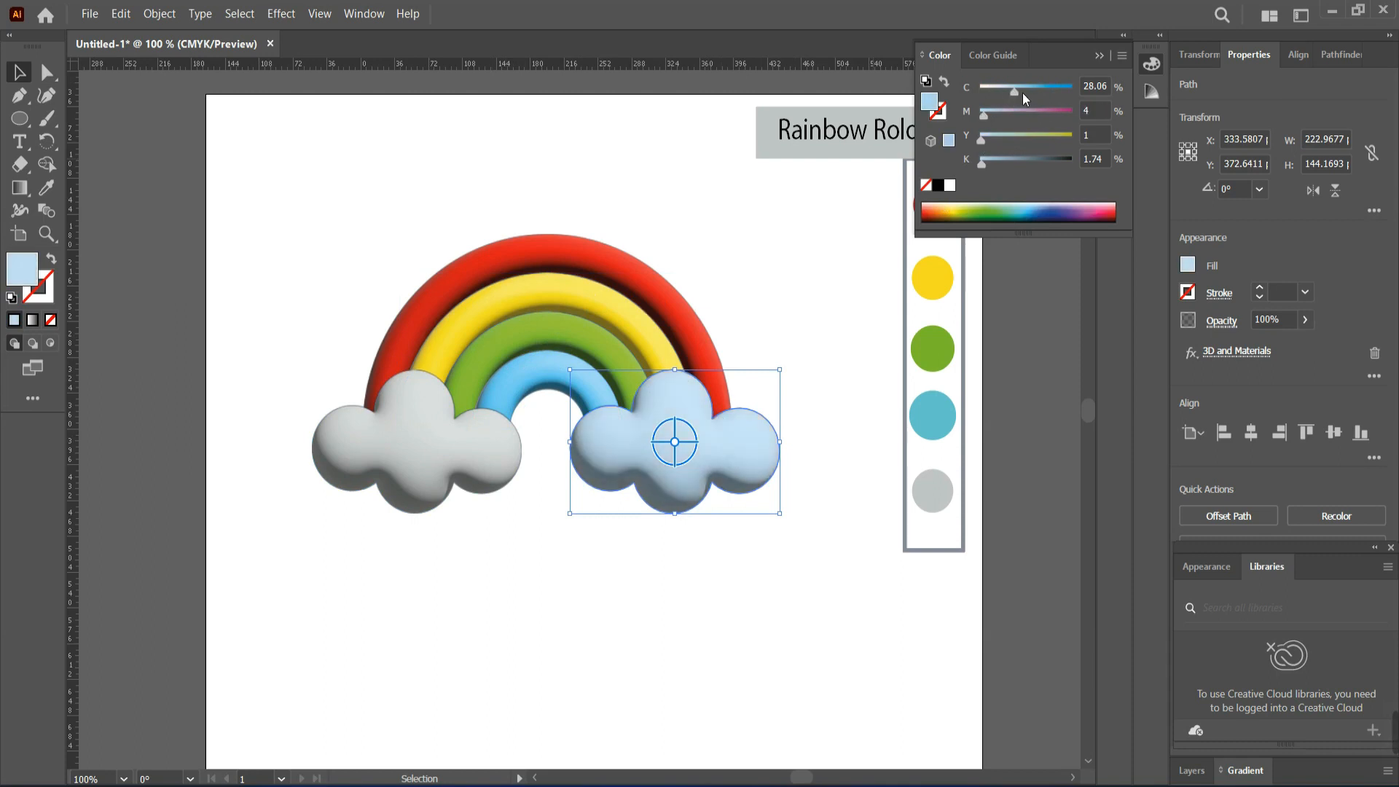
{"action": "left_click", "coordinate": [440, 459]}
{"action": "left_click", "coordinate": [46, 189]}
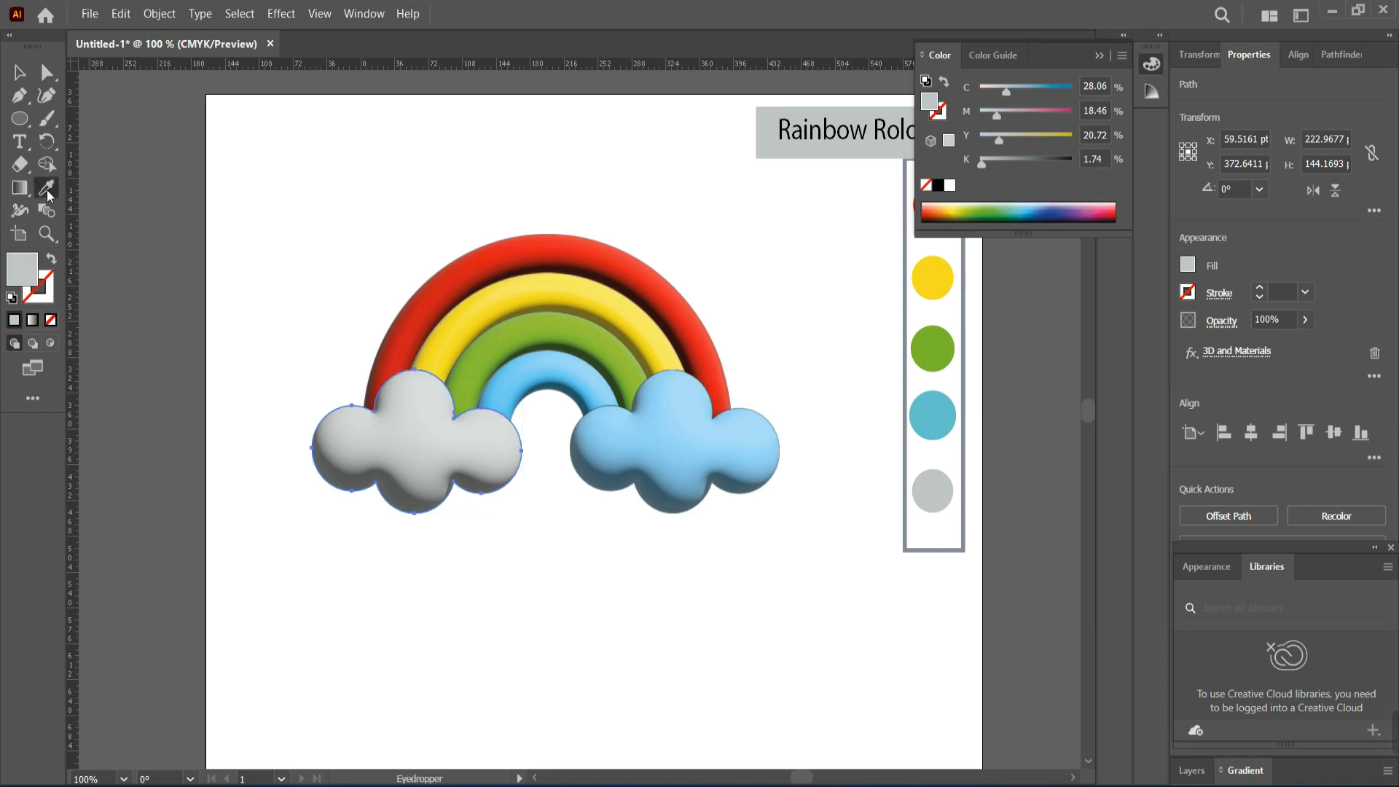
{"action": "left_click", "coordinate": [672, 468]}
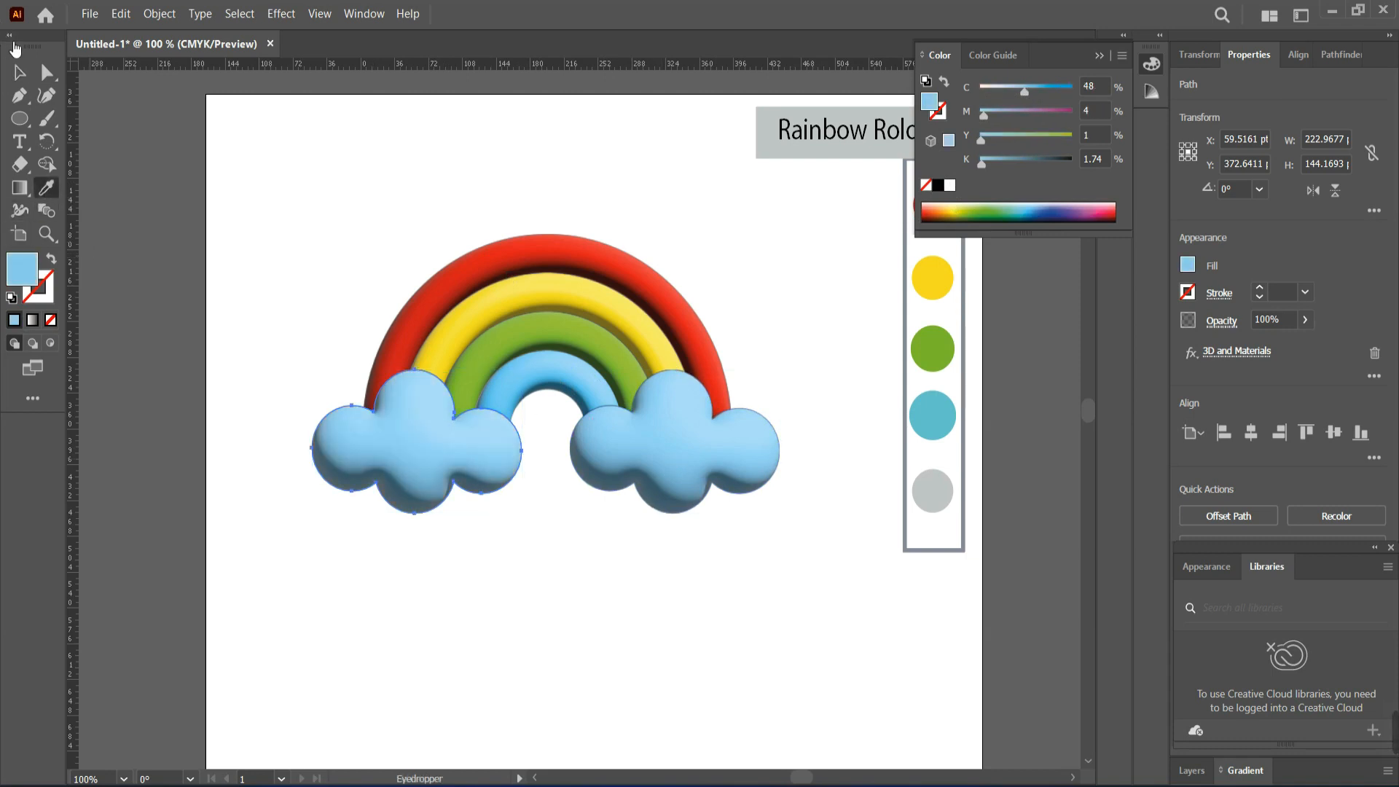
{"action": "left_click", "coordinate": [325, 316]}
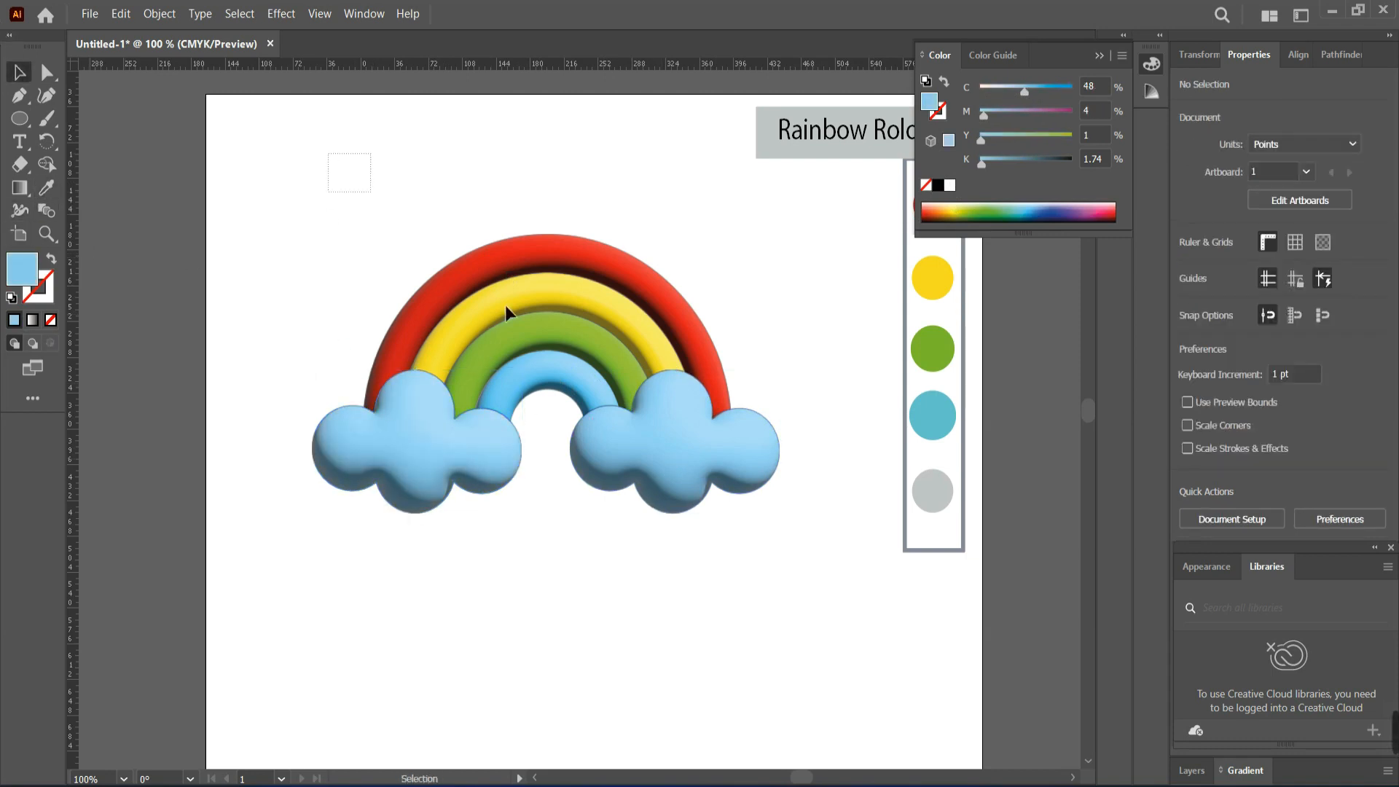
Select the entire rainbow with its clouds, scale it up slightly, deselect it, and collapse the colour controls.
{"action": "left_click_drag", "start_coordinate": [745, 537], "coordinate": [806, 553]}
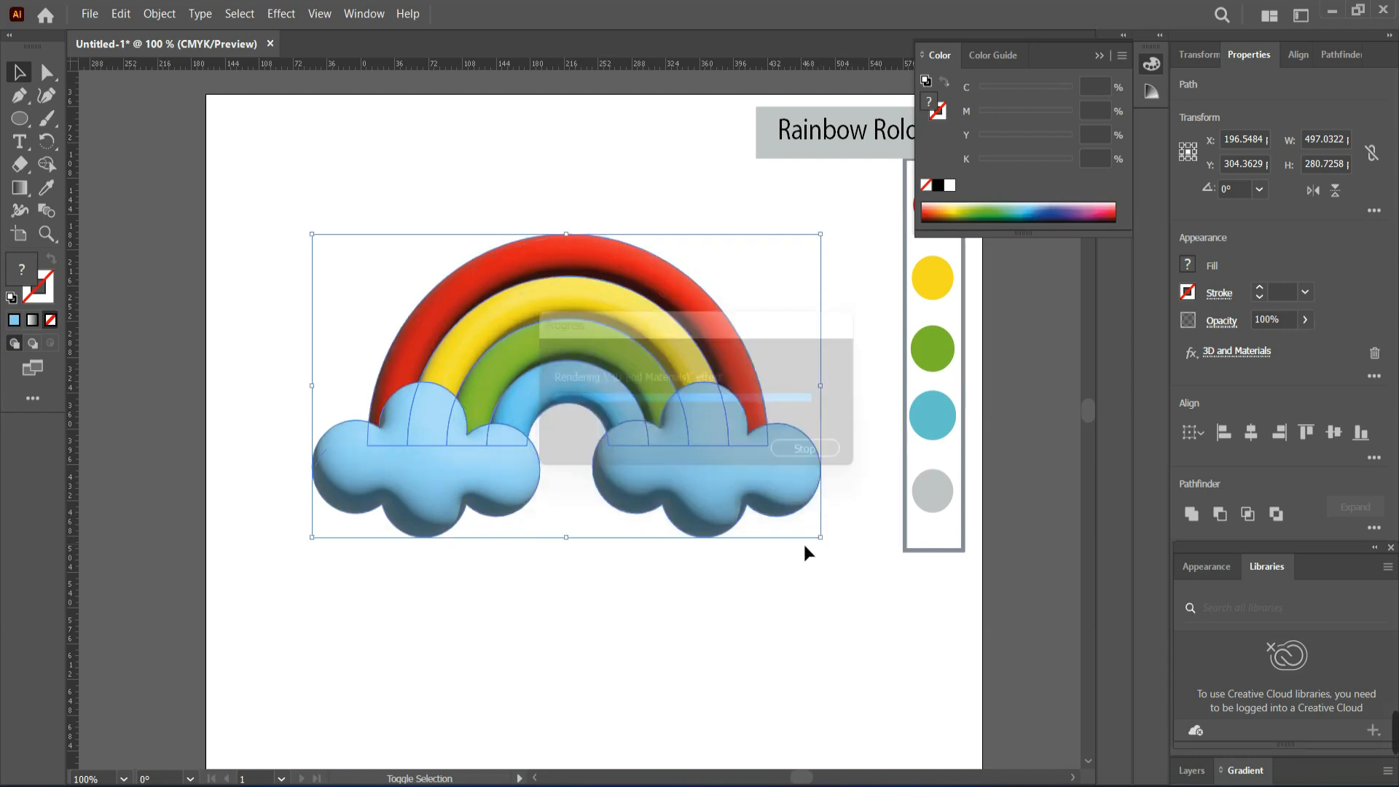
{"action": "left_click", "coordinate": [759, 588]}
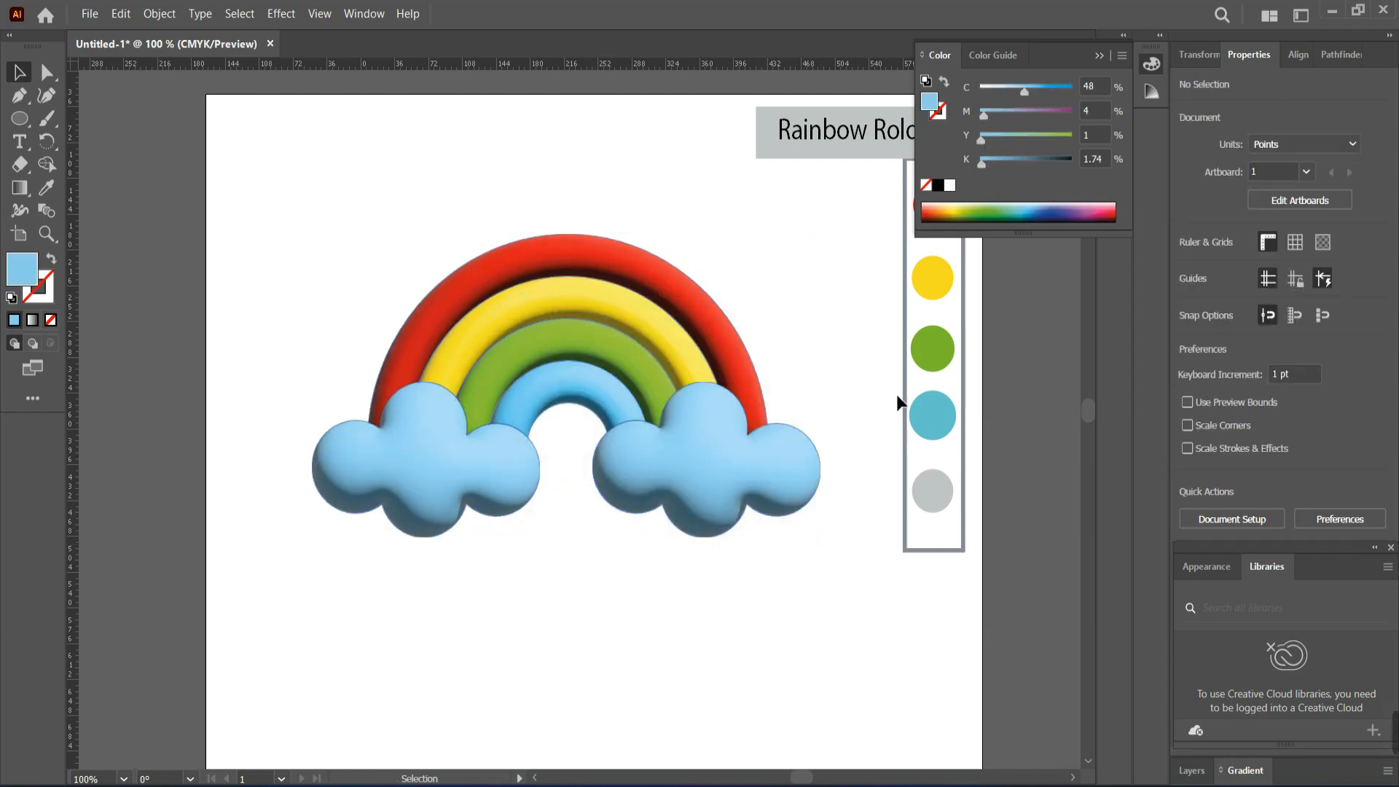
{"action": "left_click", "coordinate": [1100, 56]}
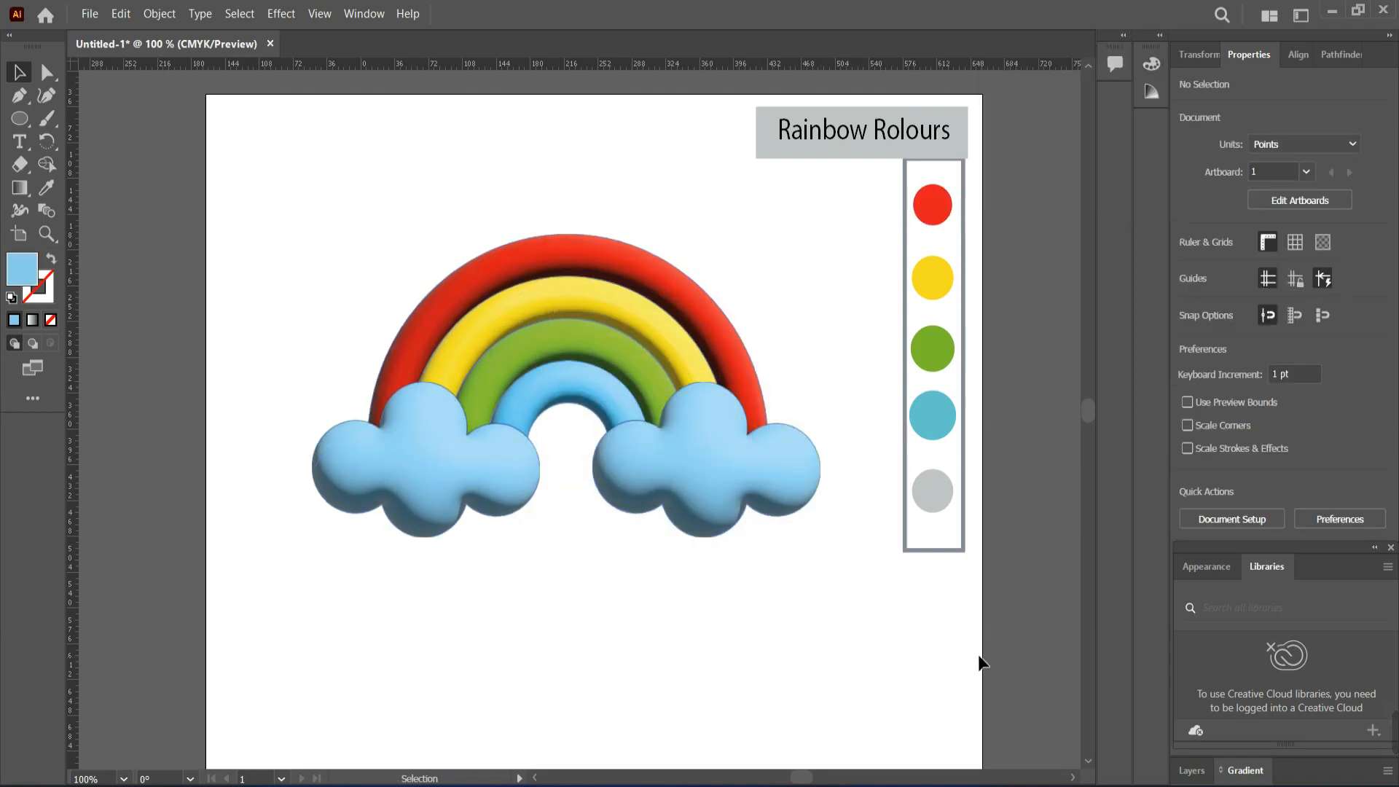